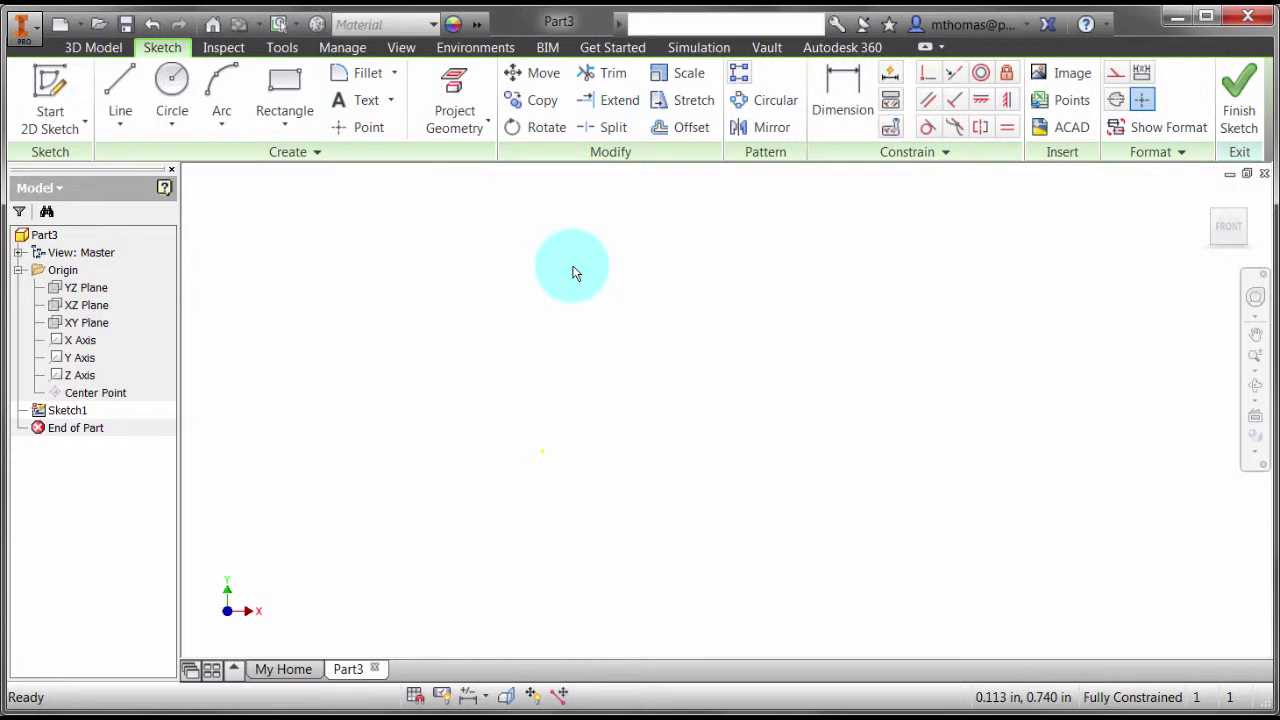
Draw a 1.080 in horizontal base, a 0.440 in upright, and a leftward top line parallel to the base
{"action": "left_click", "coordinate": [117, 88]}
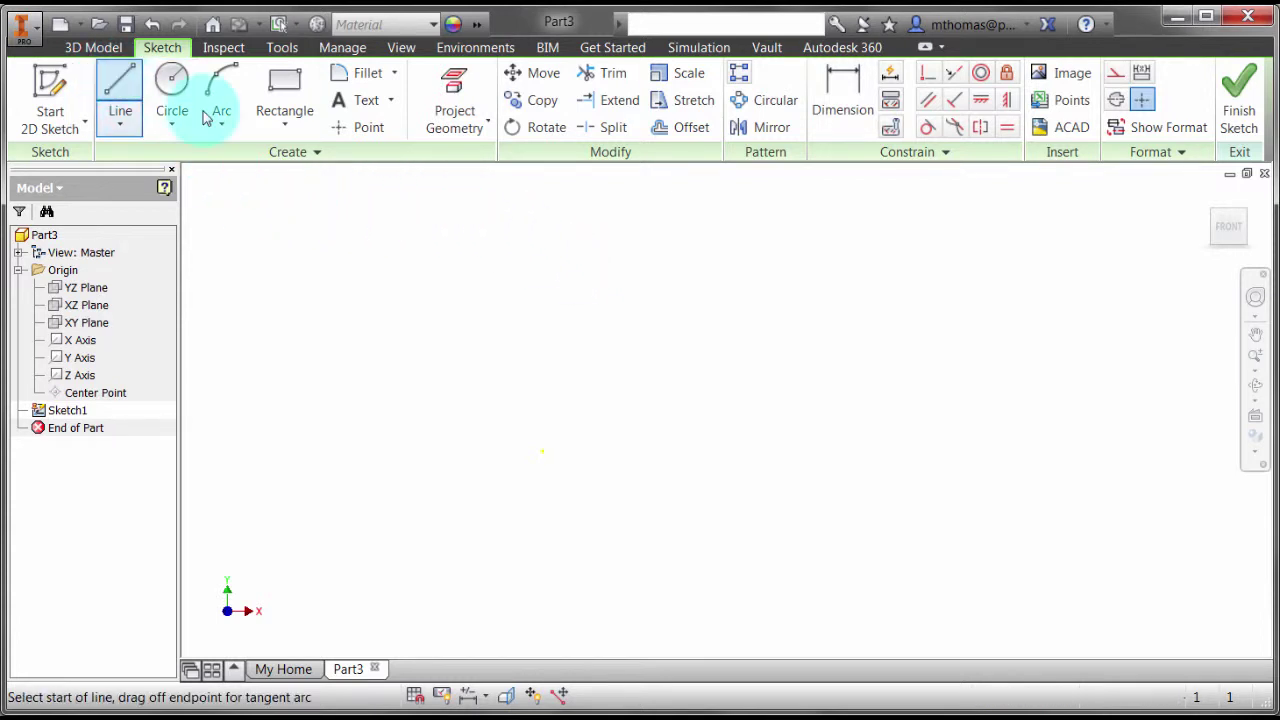
{"action": "left_click", "coordinate": [543, 449]}
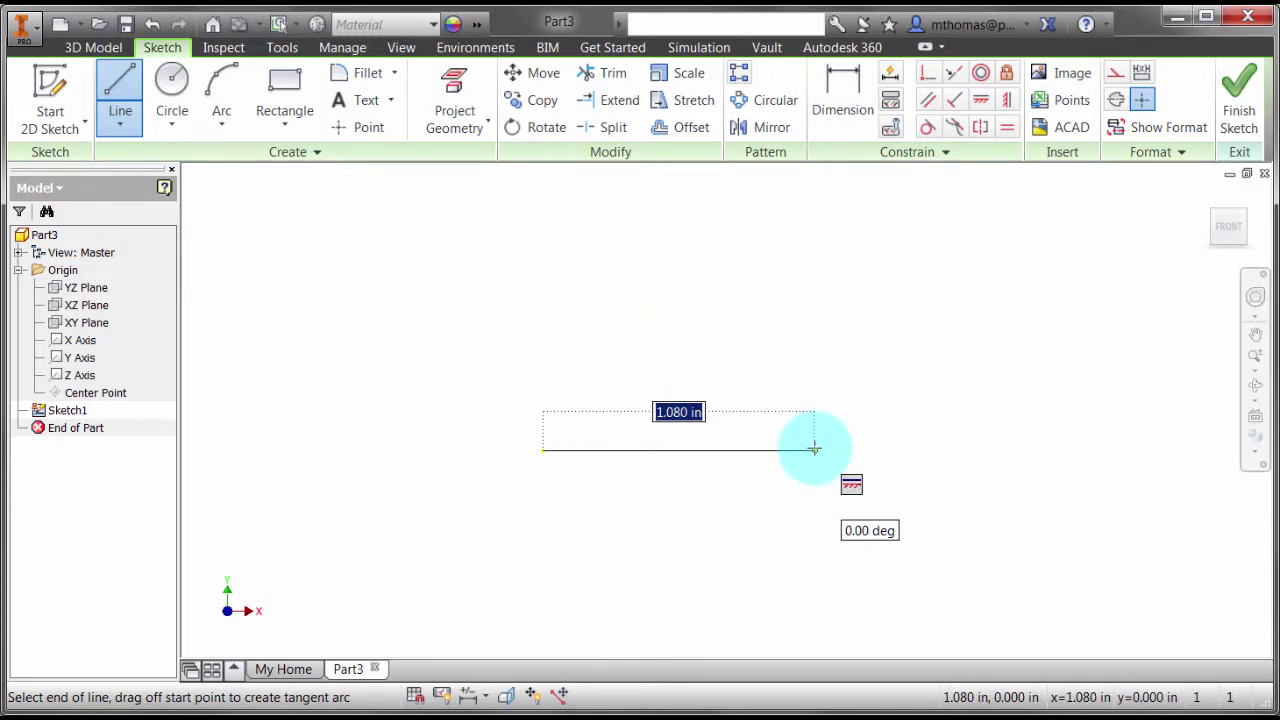
{"action": "left_click", "coordinate": [814, 449]}
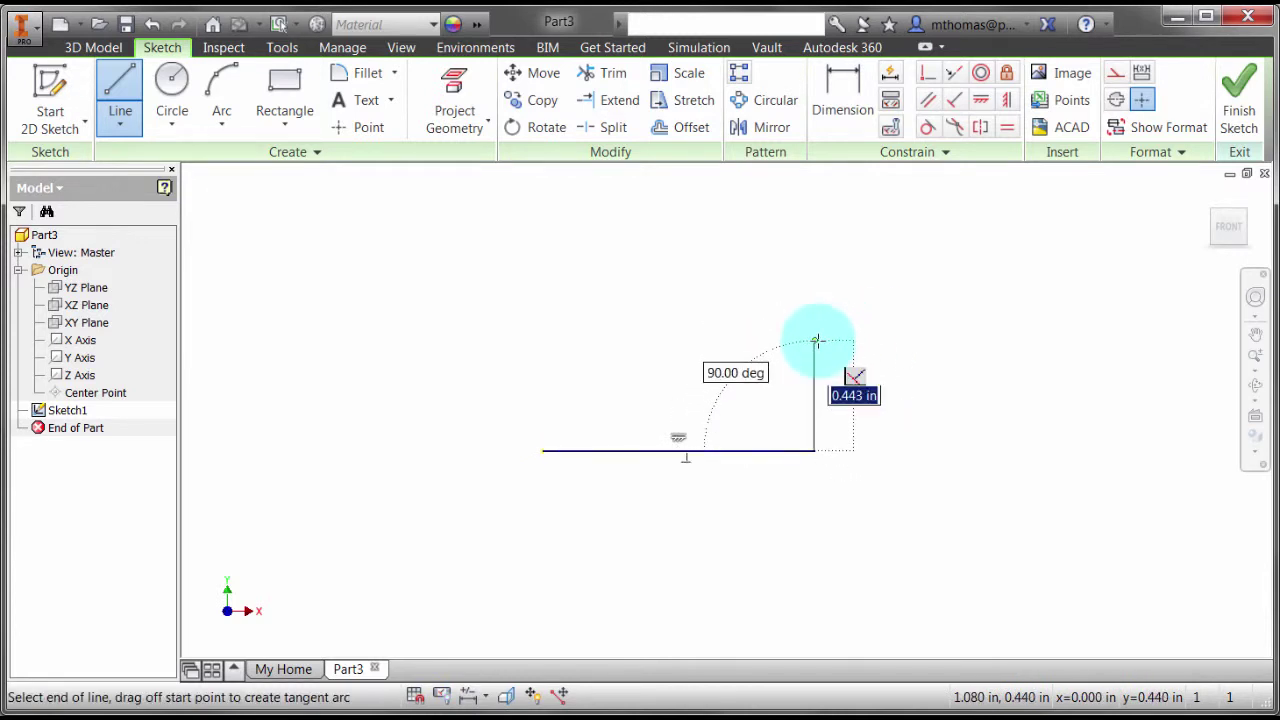
{"action": "left_click", "coordinate": [816, 340]}
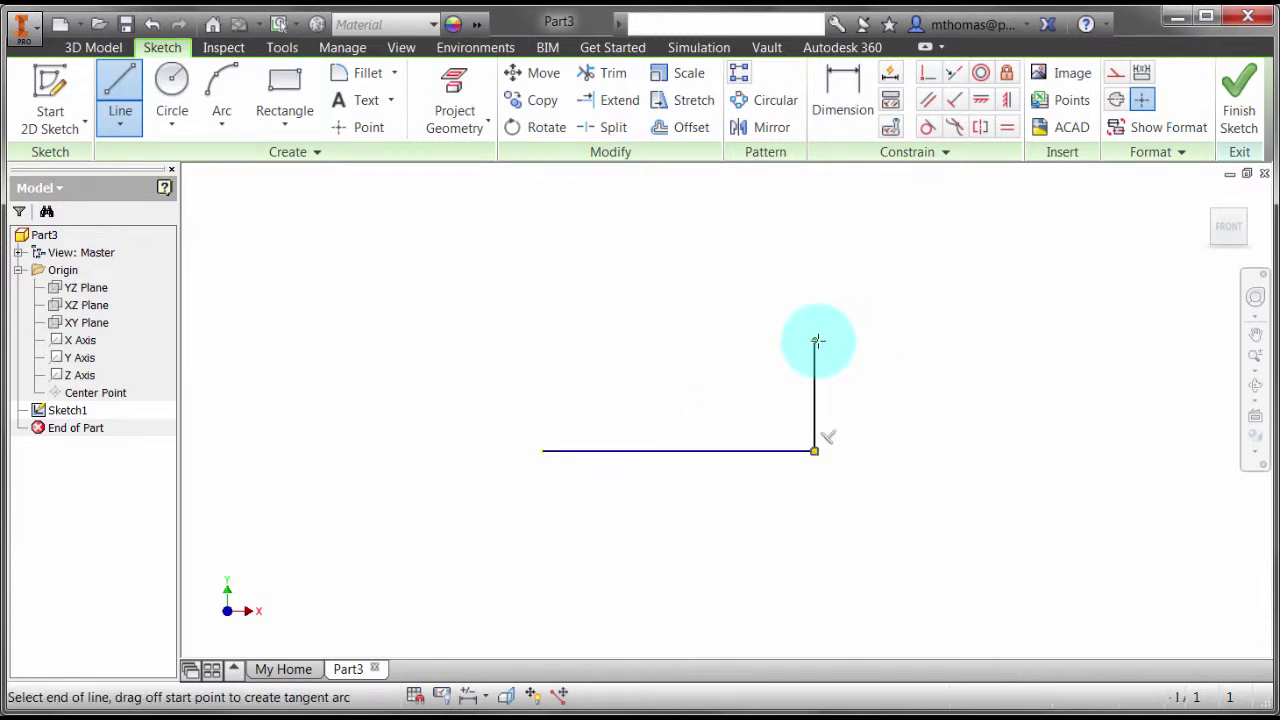
{"action": "left_click", "coordinate": [622, 341]}
{"action": "key", "text": "Escape"}
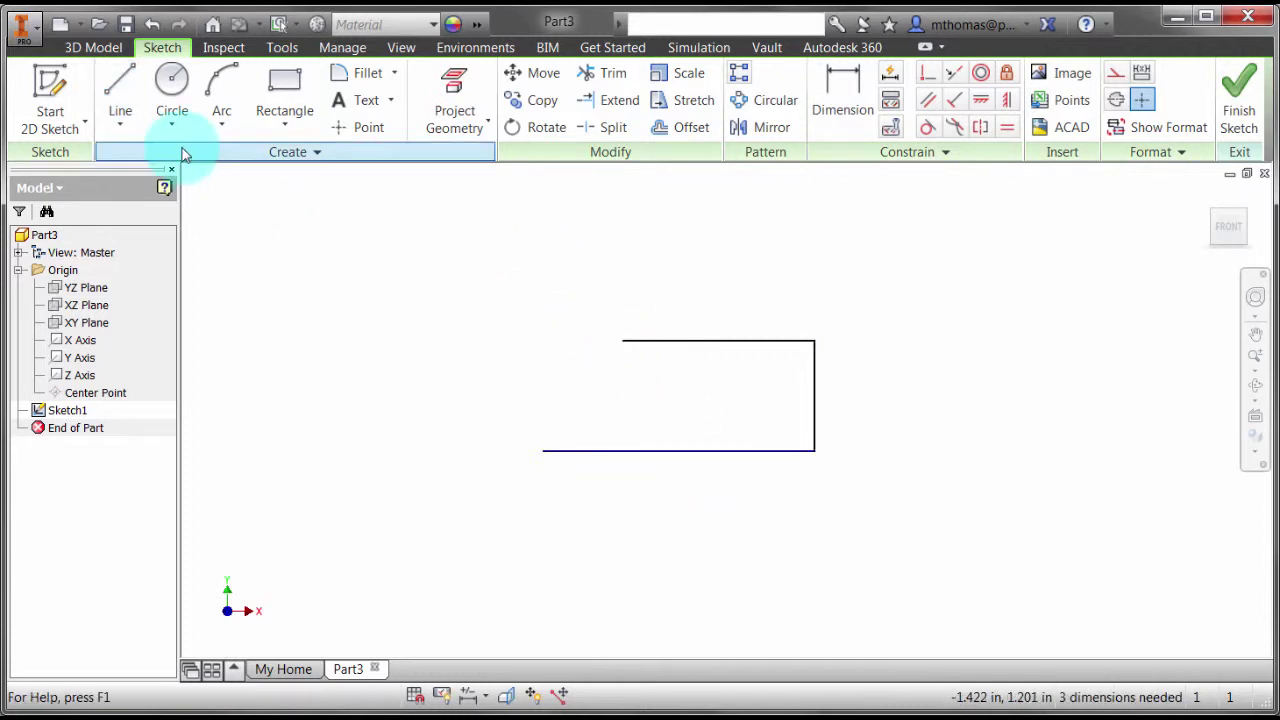
{"action": "left_click", "coordinate": [119, 90]}
{"action": "left_click", "coordinate": [538, 237]}
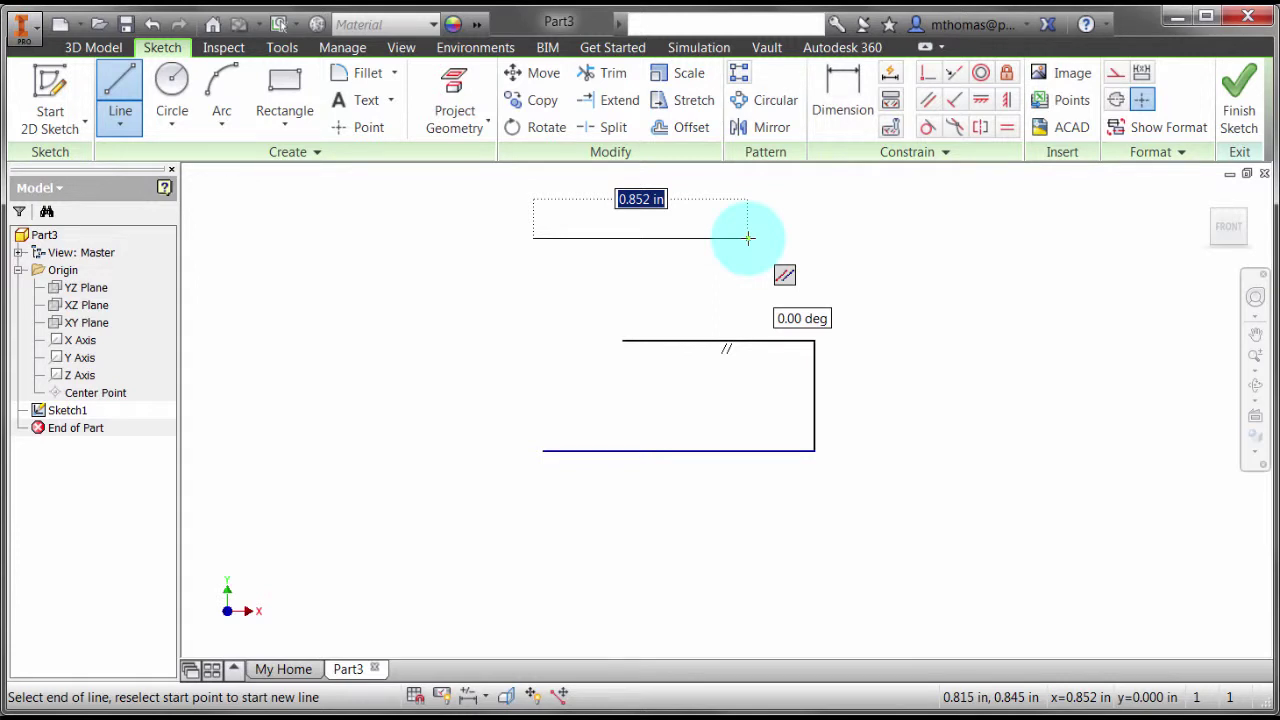
{"action": "key", "text": "Escape"}
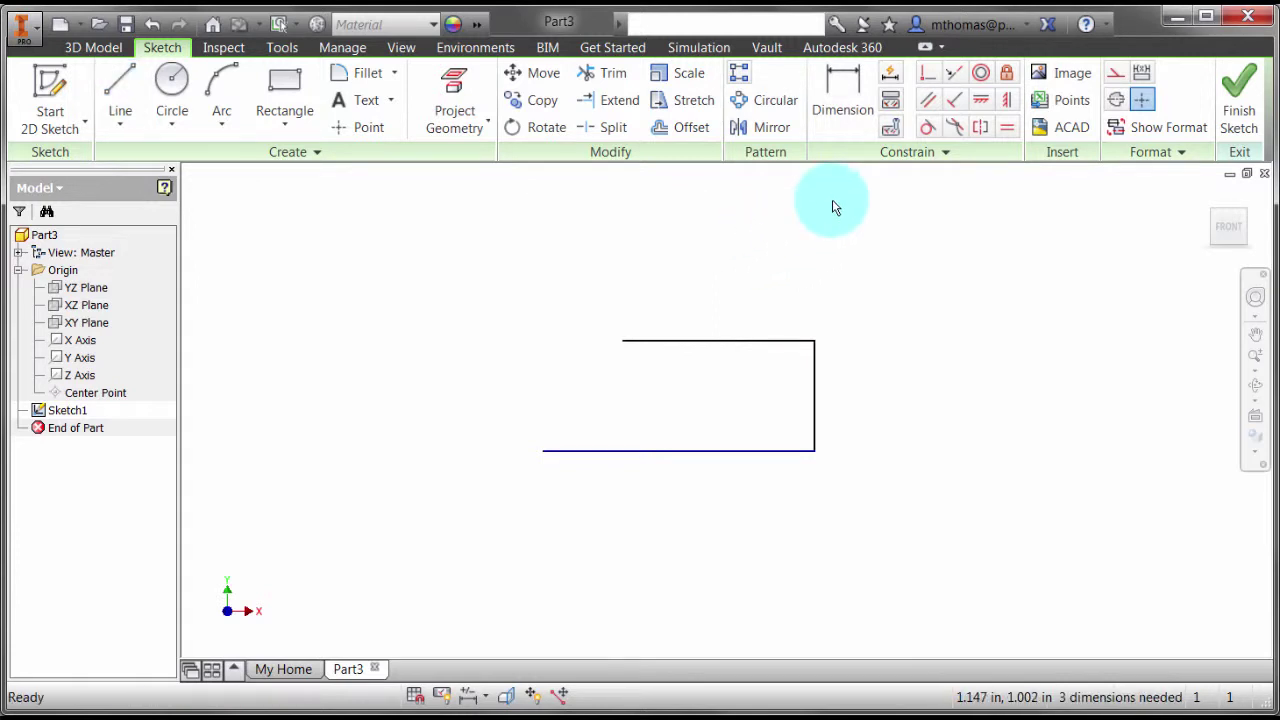
{"action": "left_click", "coordinate": [889, 131]}
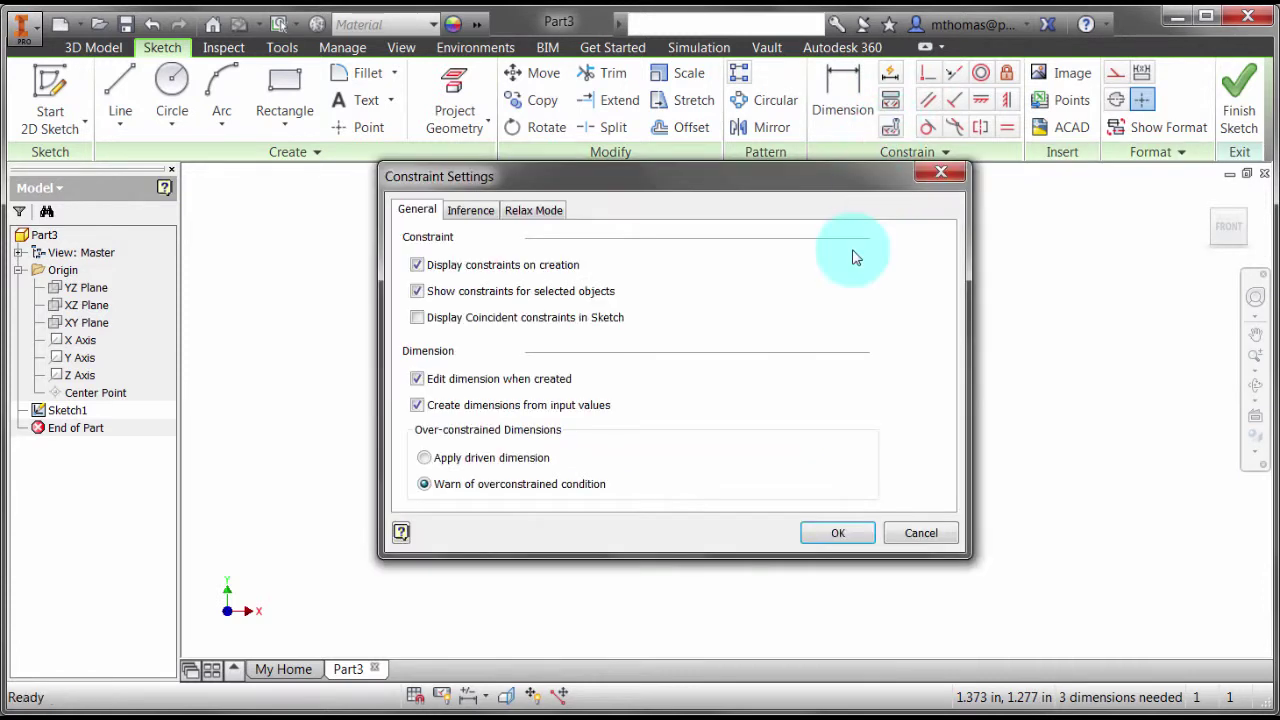
{"action": "left_click", "coordinate": [470, 212]}
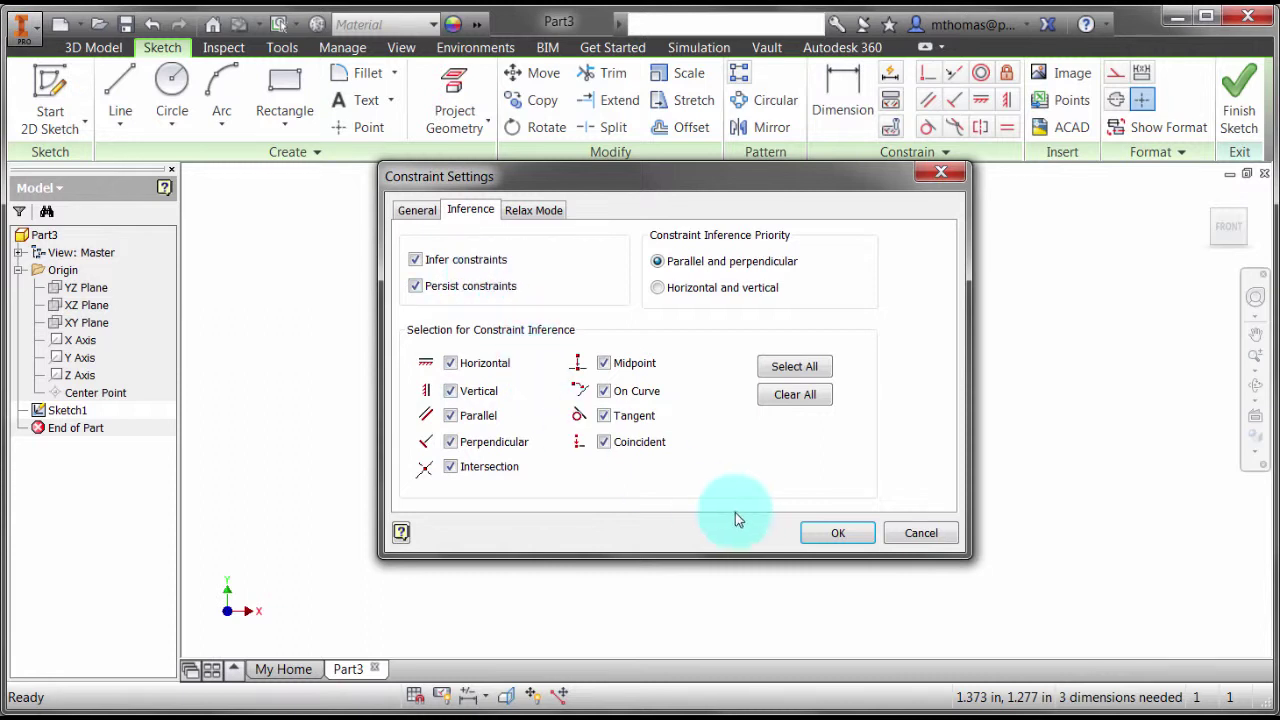
{"action": "left_click", "coordinate": [414, 209]}
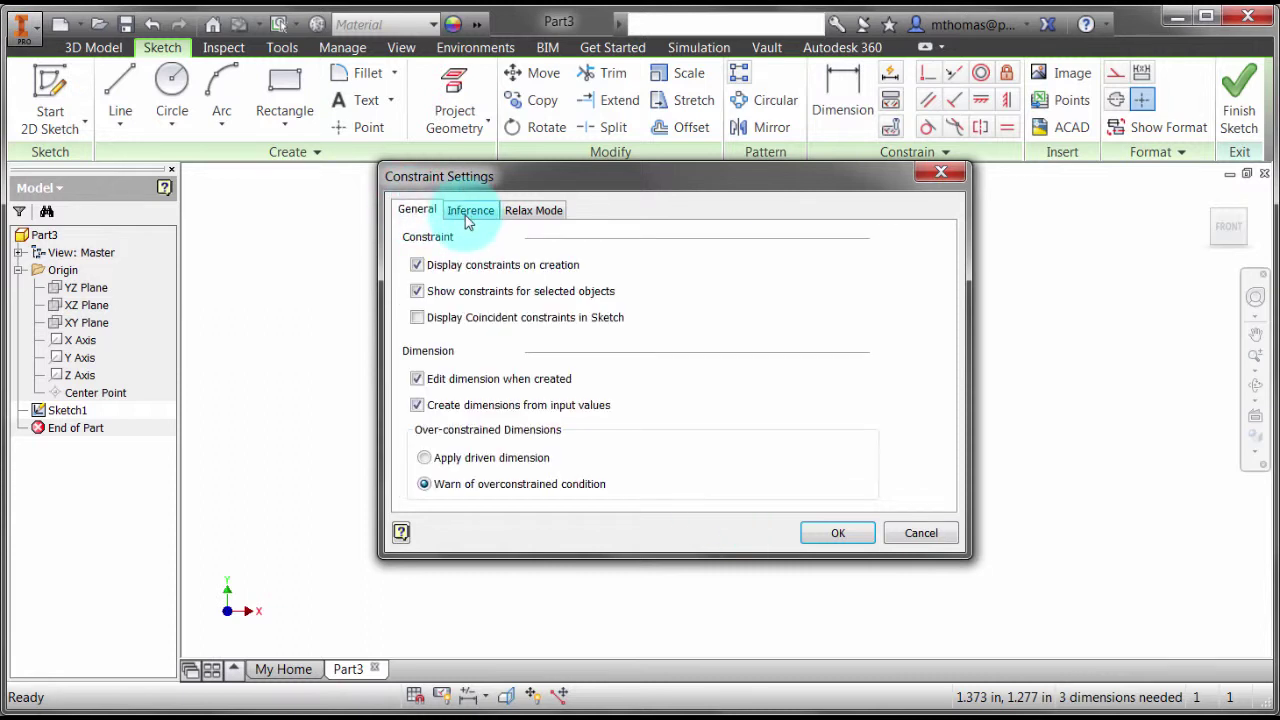
{"action": "left_click", "coordinate": [466, 219]}
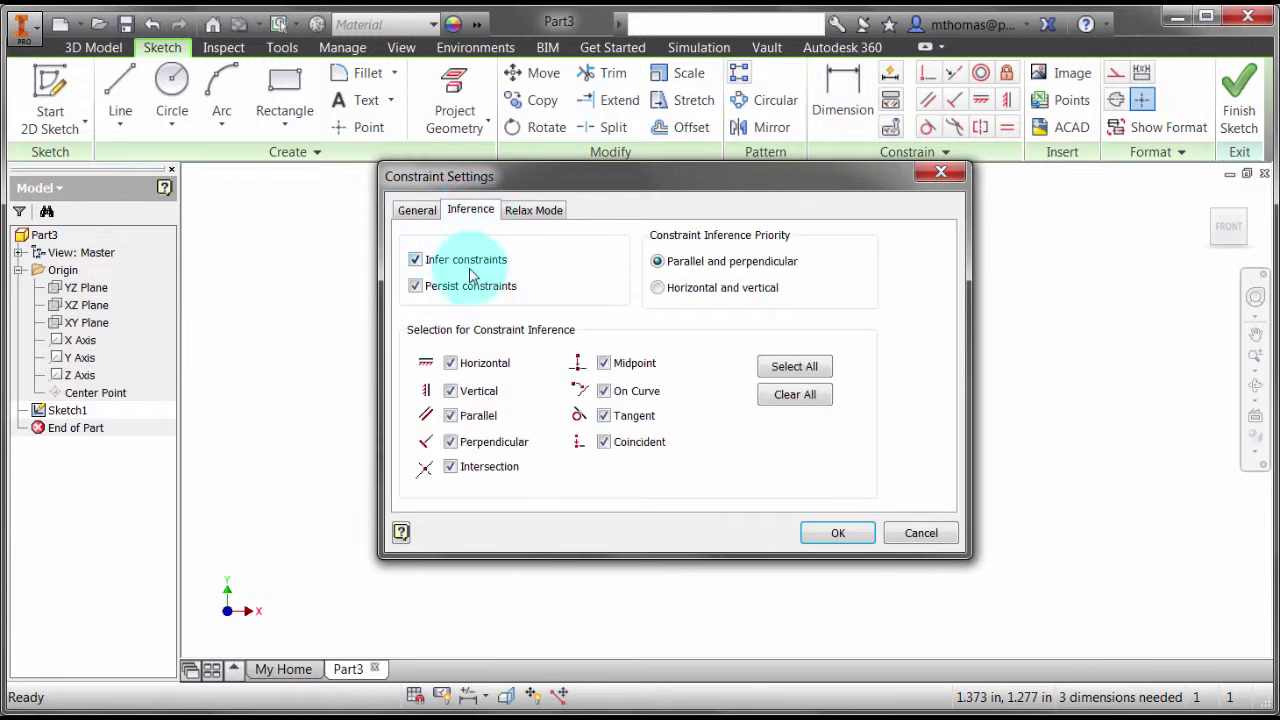
{"action": "left_click", "coordinate": [837, 533]}
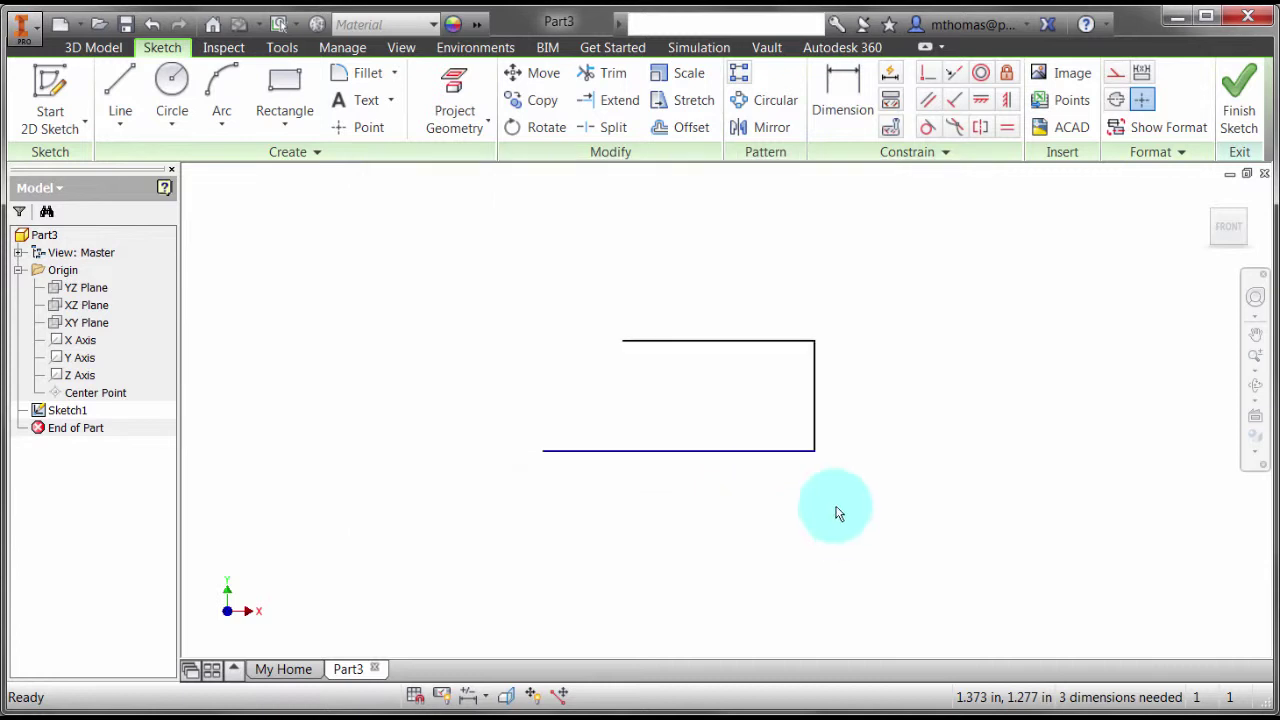
Set the constraint inference scope to All Geometry
{"action": "left_click", "coordinate": [945, 152]}
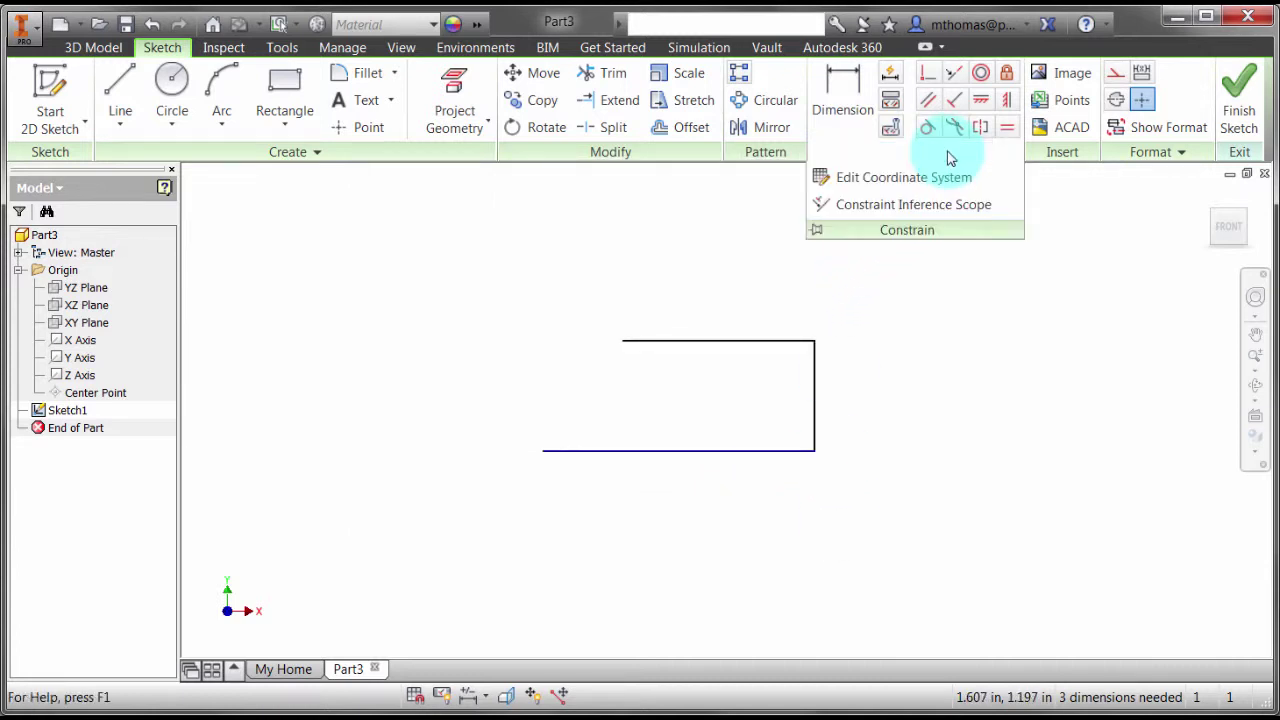
{"action": "left_click", "coordinate": [922, 205]}
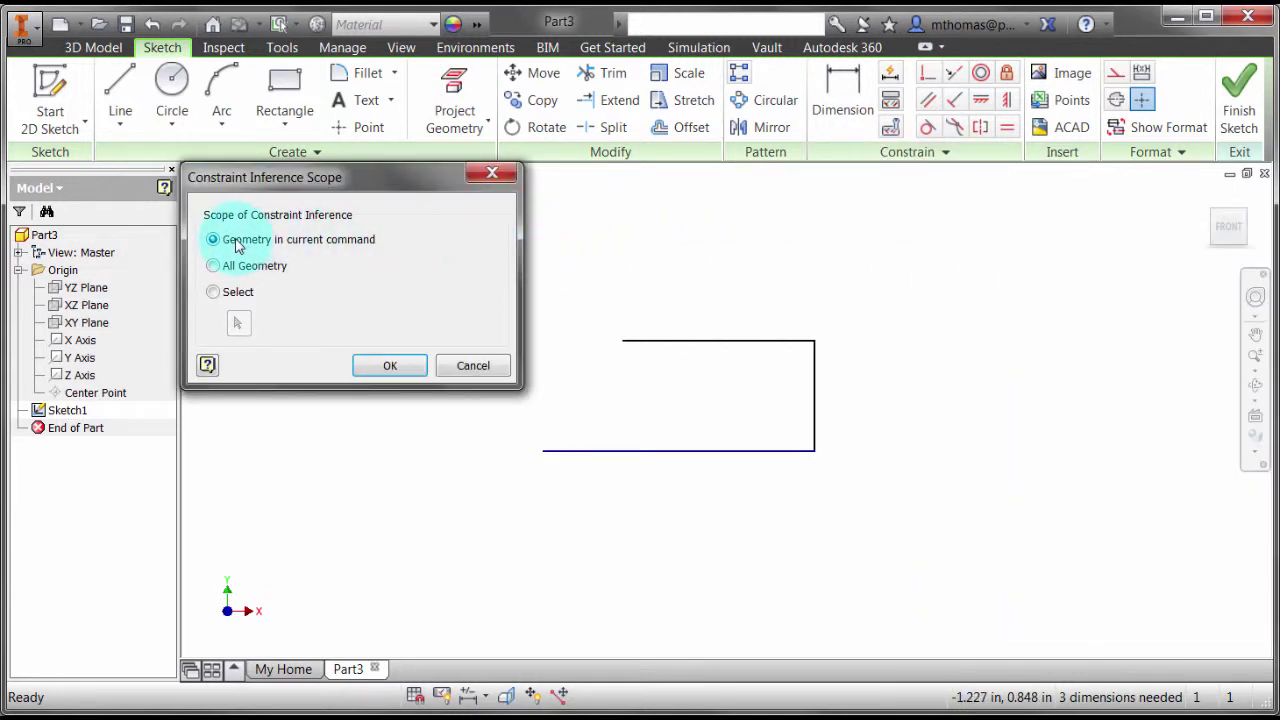
{"action": "left_click", "coordinate": [250, 266]}
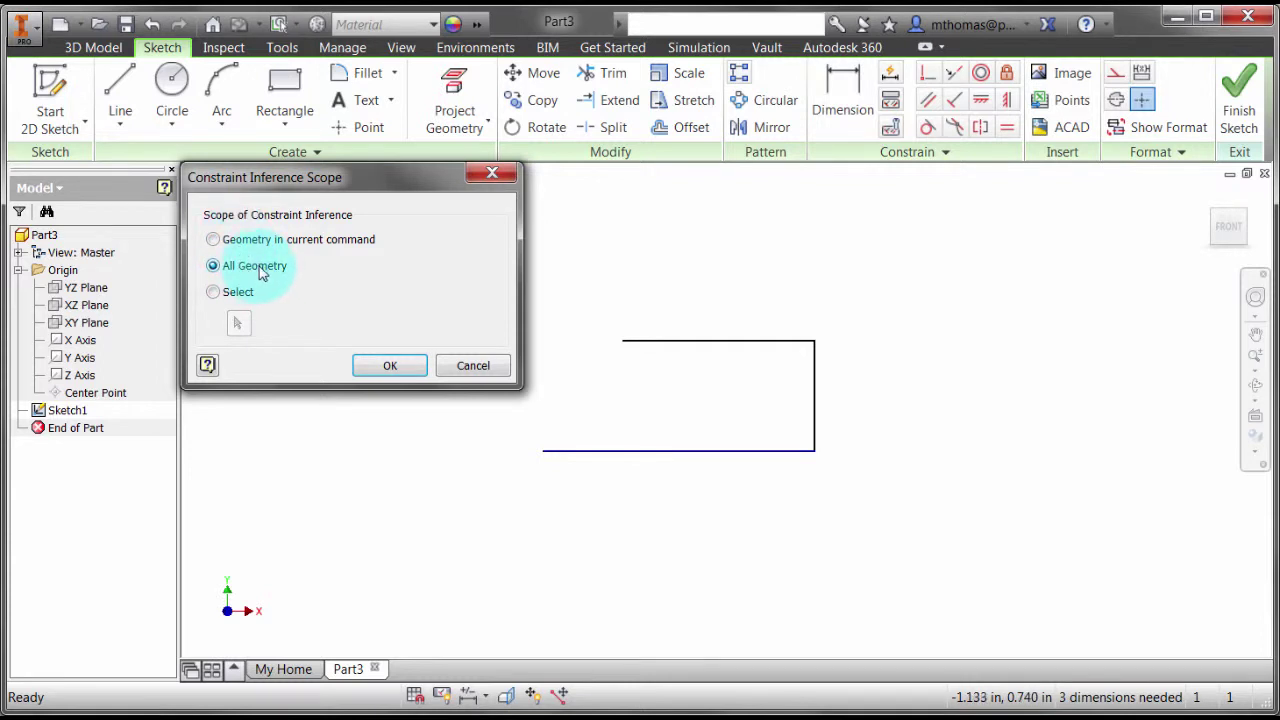
{"action": "left_click", "coordinate": [388, 365]}
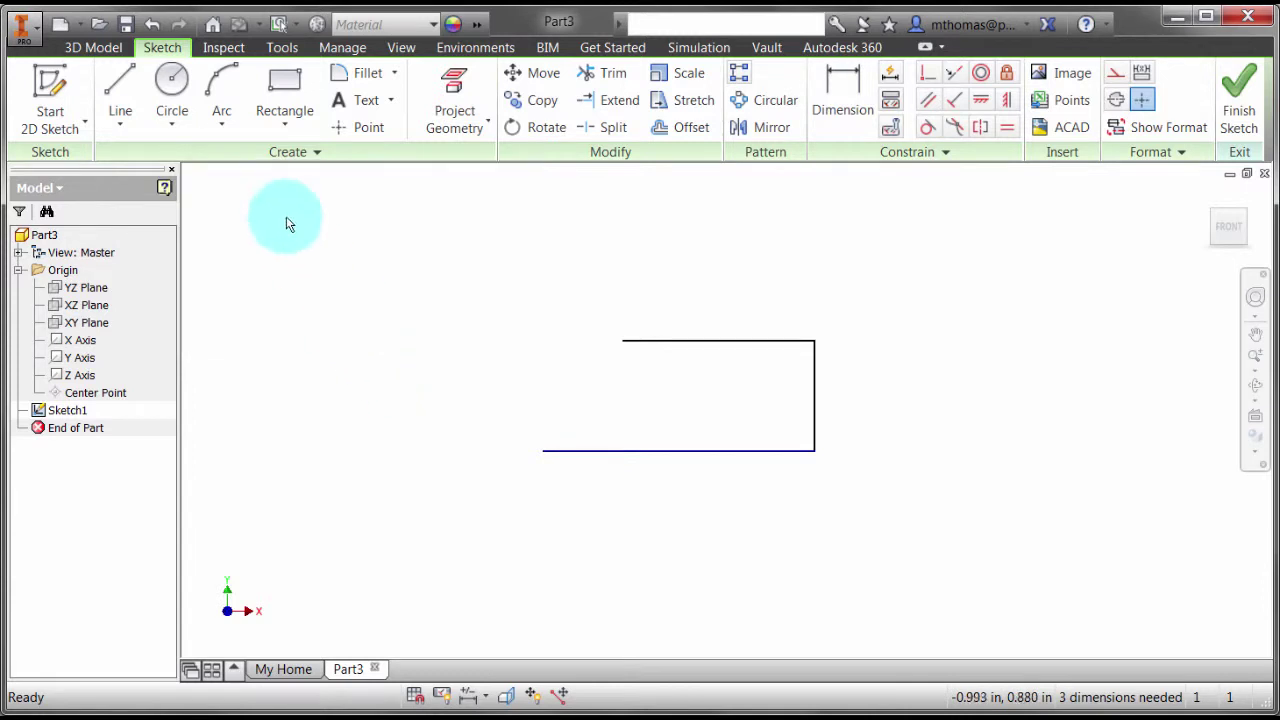
Draw a test horizontal line above the chain, then delete it
{"action": "left_click", "coordinate": [118, 95]}
{"action": "left_click", "coordinate": [513, 230]}
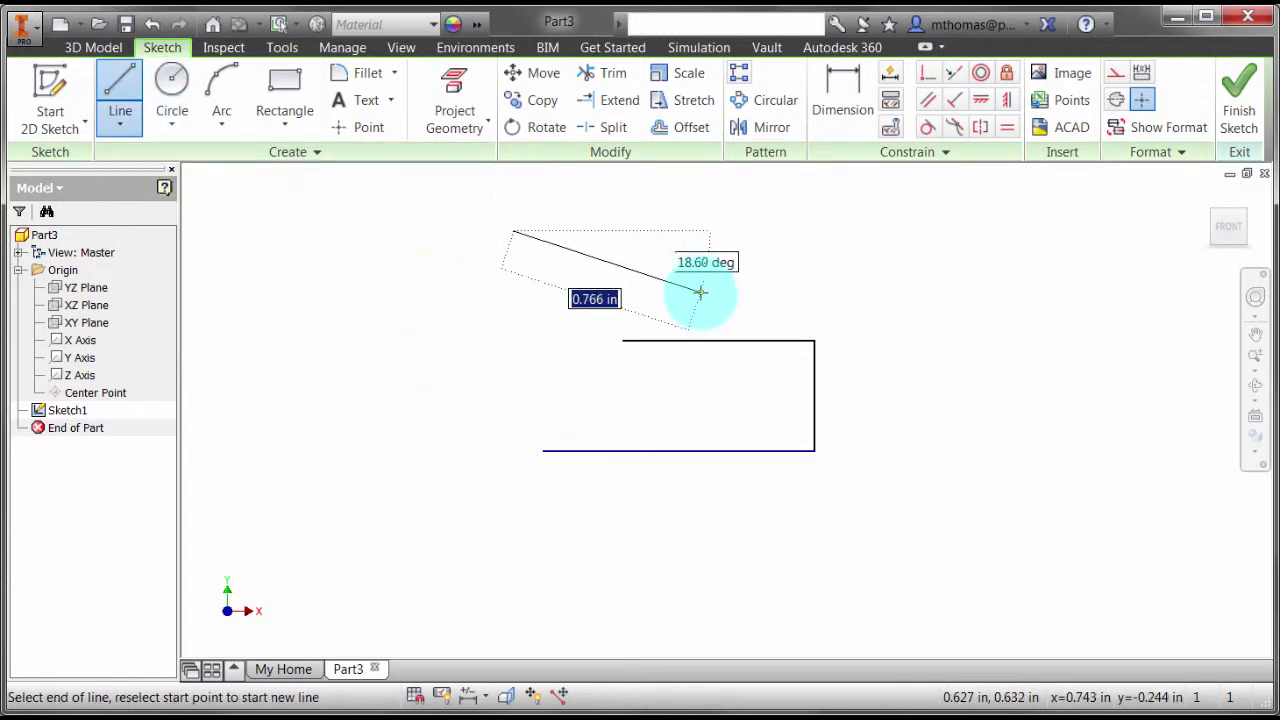
{"action": "left_click", "coordinate": [702, 231]}
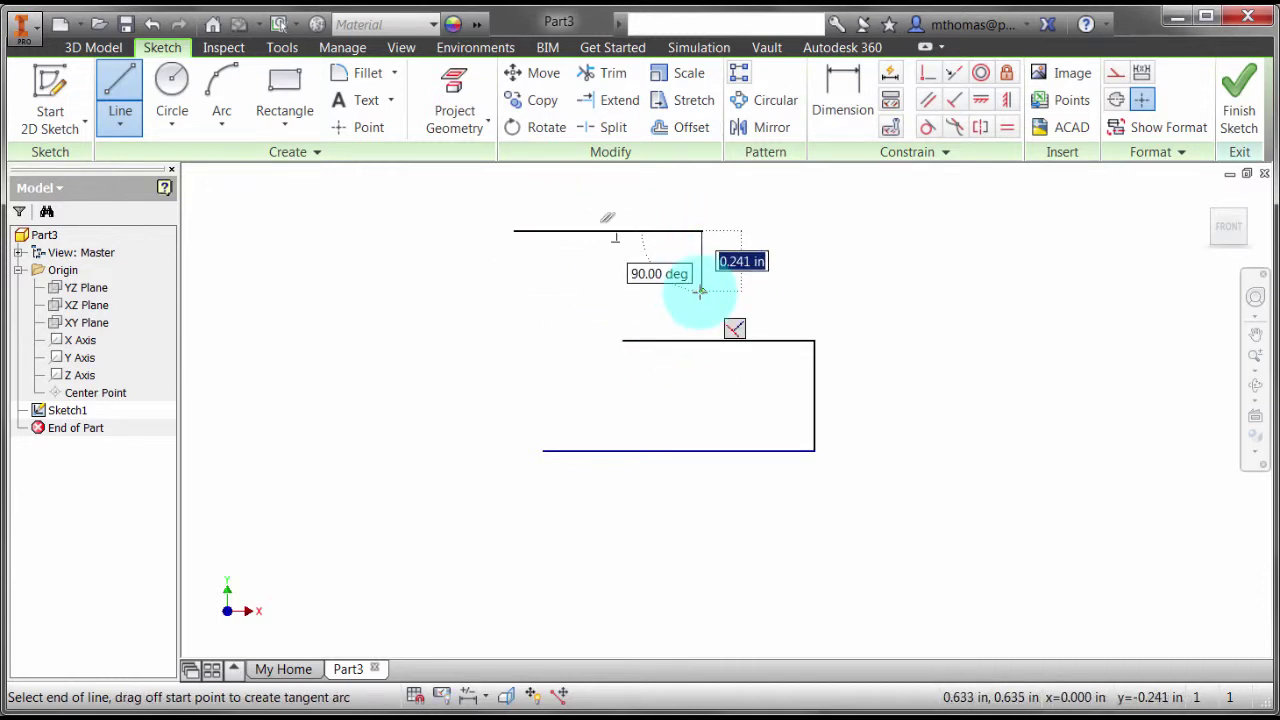
{"action": "key", "text": "Escape"}
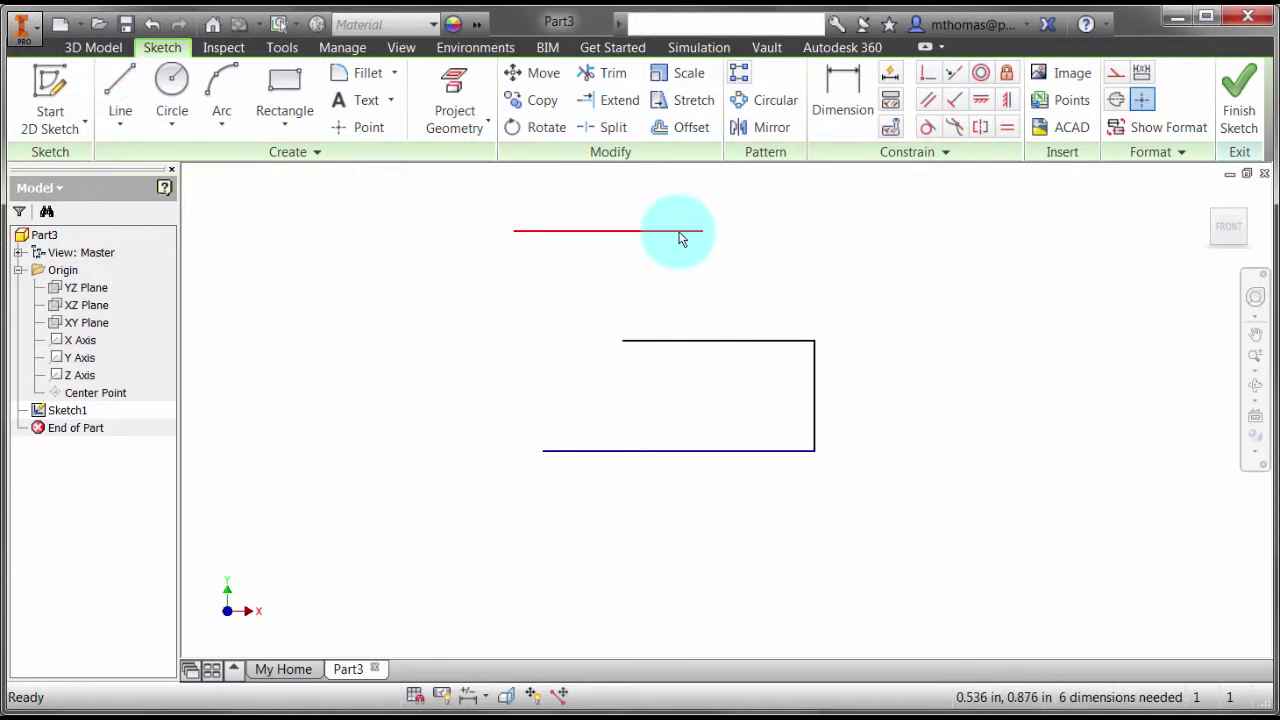
{"action": "left_click", "coordinate": [680, 231]}
{"action": "key", "text": "Delete"}
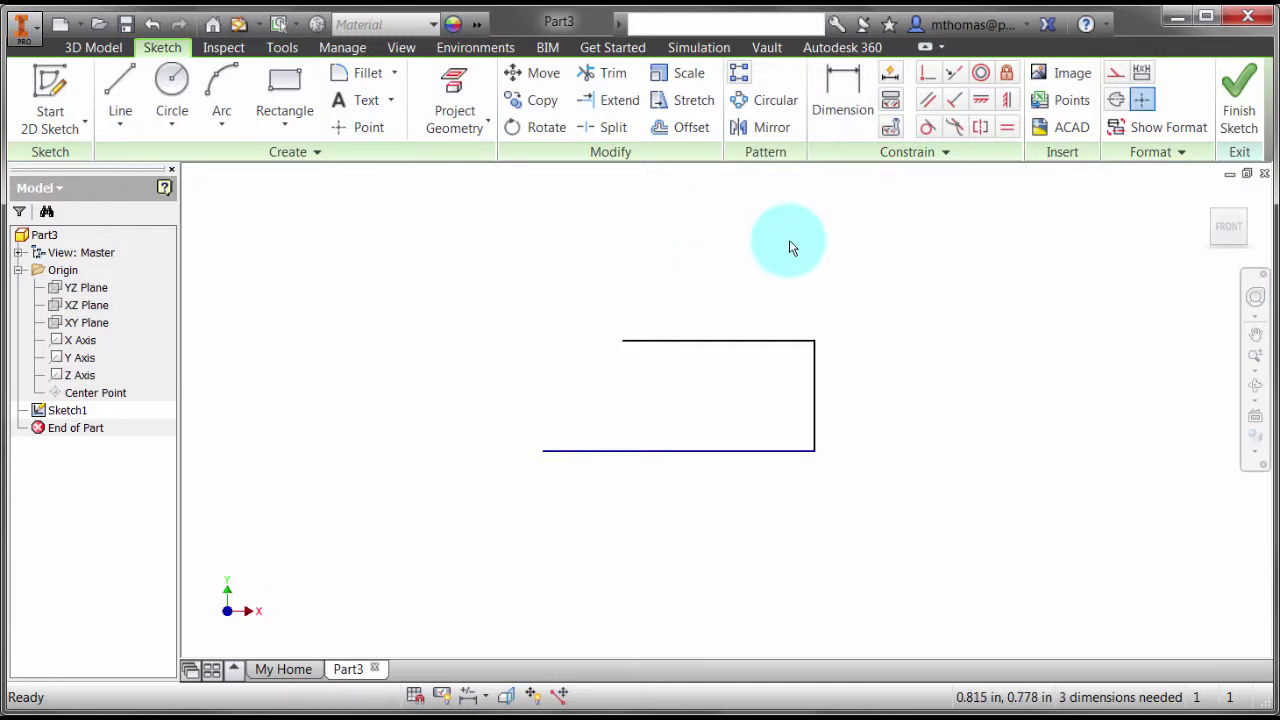
Set constraint inference scope to Select, picking the existing three lines as the inference geometry
{"action": "left_click", "coordinate": [930, 158]}
{"action": "left_click", "coordinate": [900, 203]}
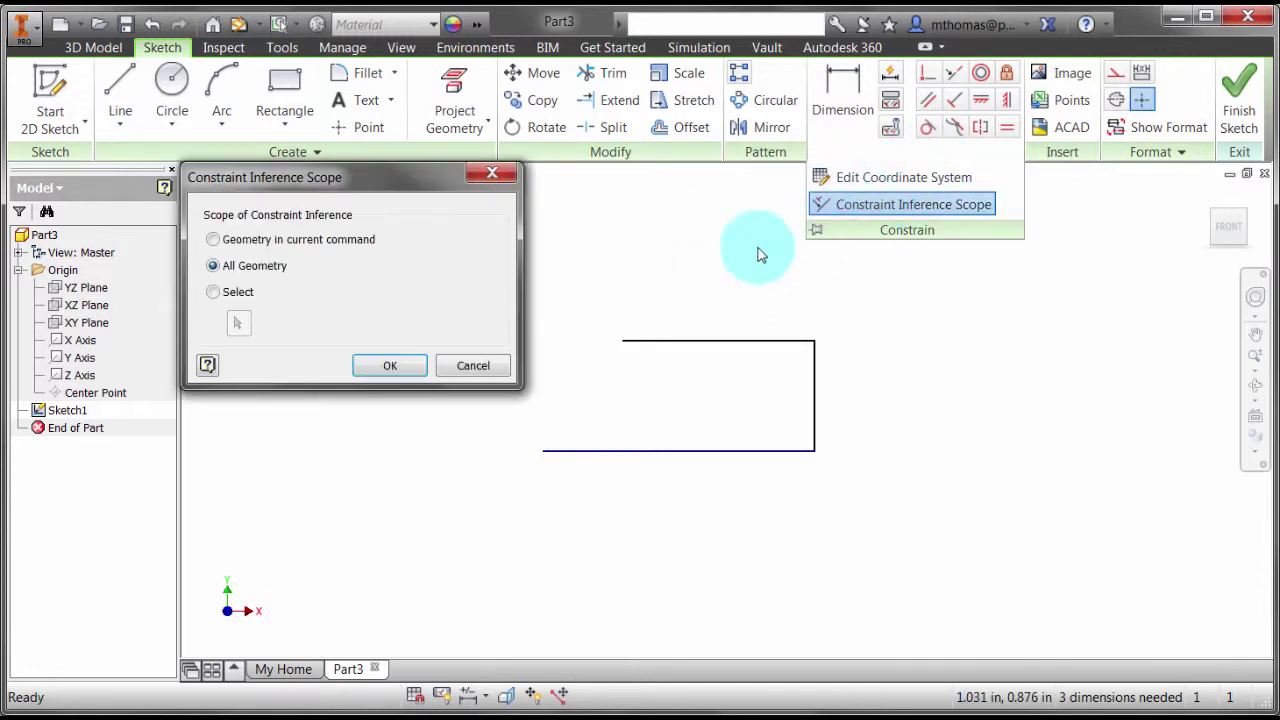
{"action": "left_click", "coordinate": [213, 291]}
{"action": "left_click_drag", "start_coordinate": [600, 310], "coordinate": [872, 497]}
{"action": "left_click", "coordinate": [372, 365]}
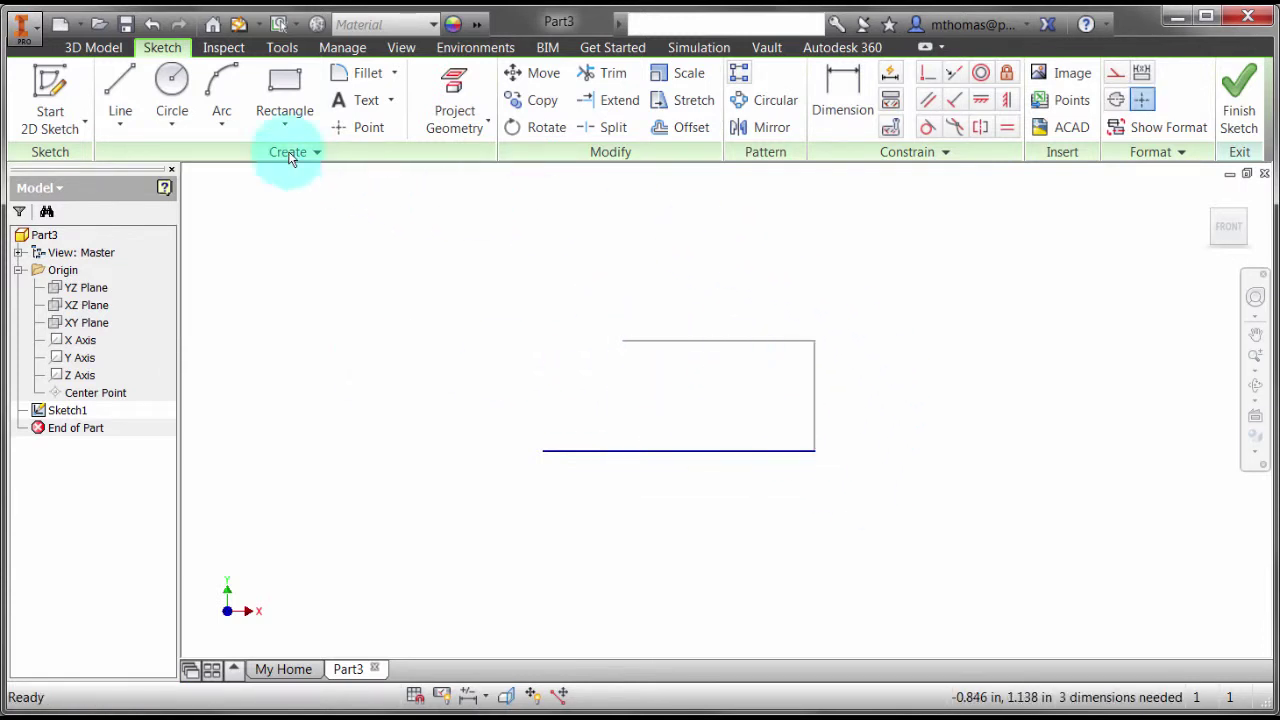
Draw a second open chain above-right: a long top line, an upright, and a leftward return leg
{"action": "left_click", "coordinate": [120, 95]}
{"action": "left_click", "coordinate": [686, 286]}
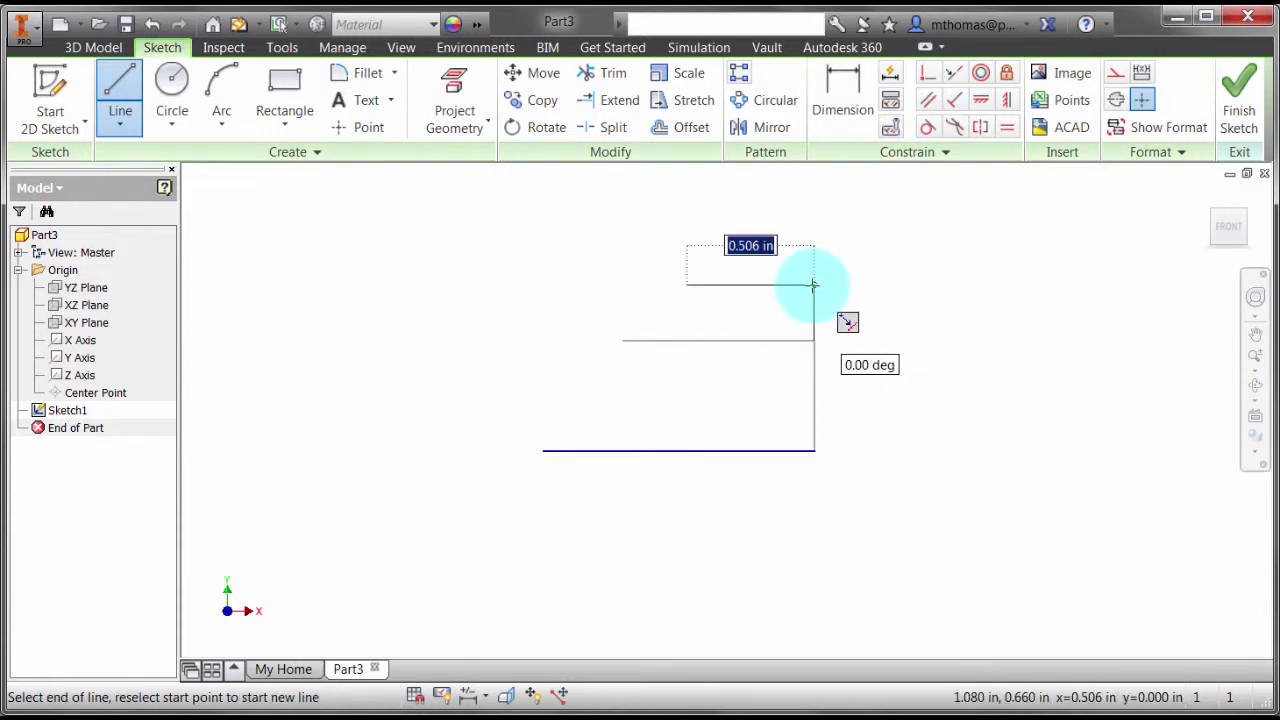
{"action": "left_click", "coordinate": [886, 286]}
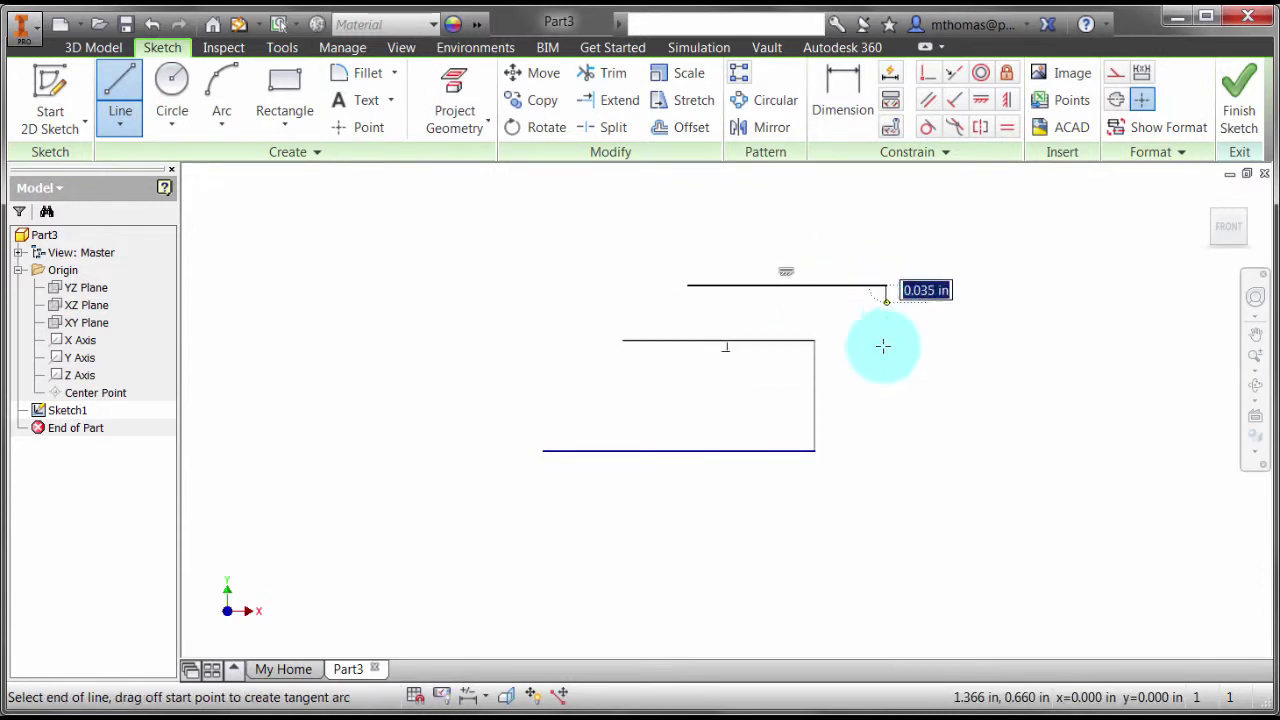
{"action": "left_click", "coordinate": [886, 390]}
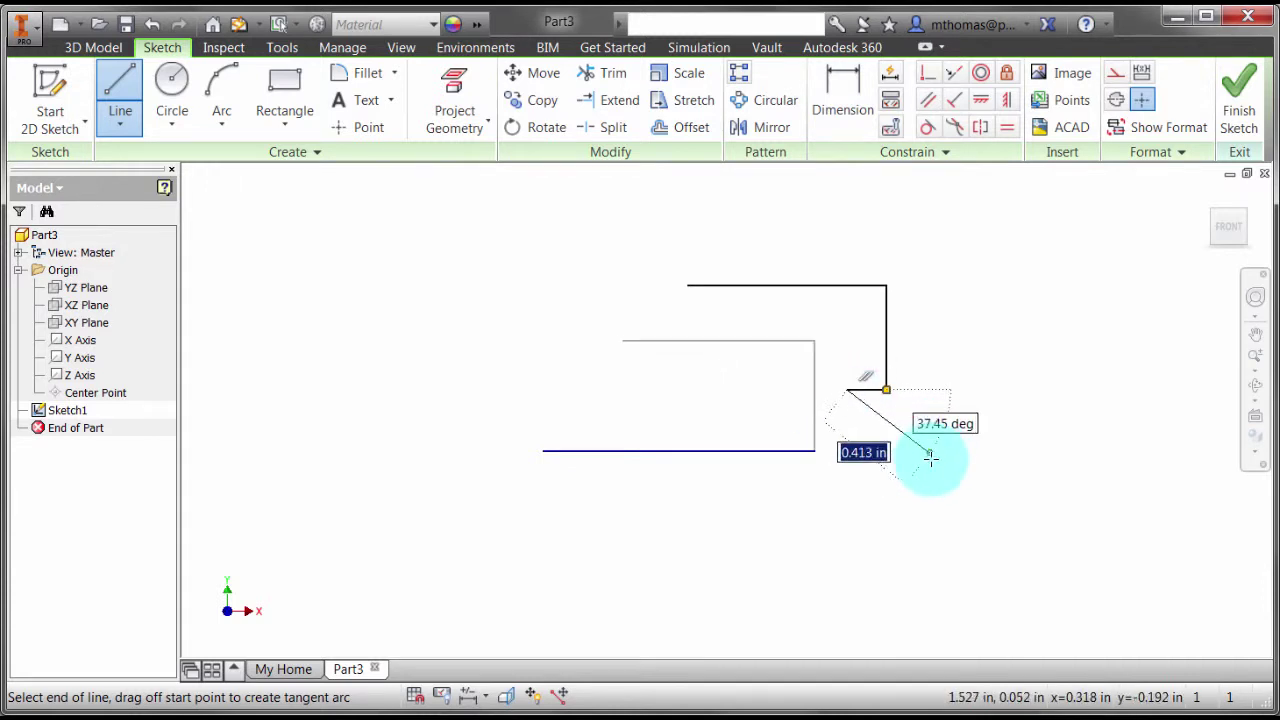
{"action": "key", "text": "Escape"}
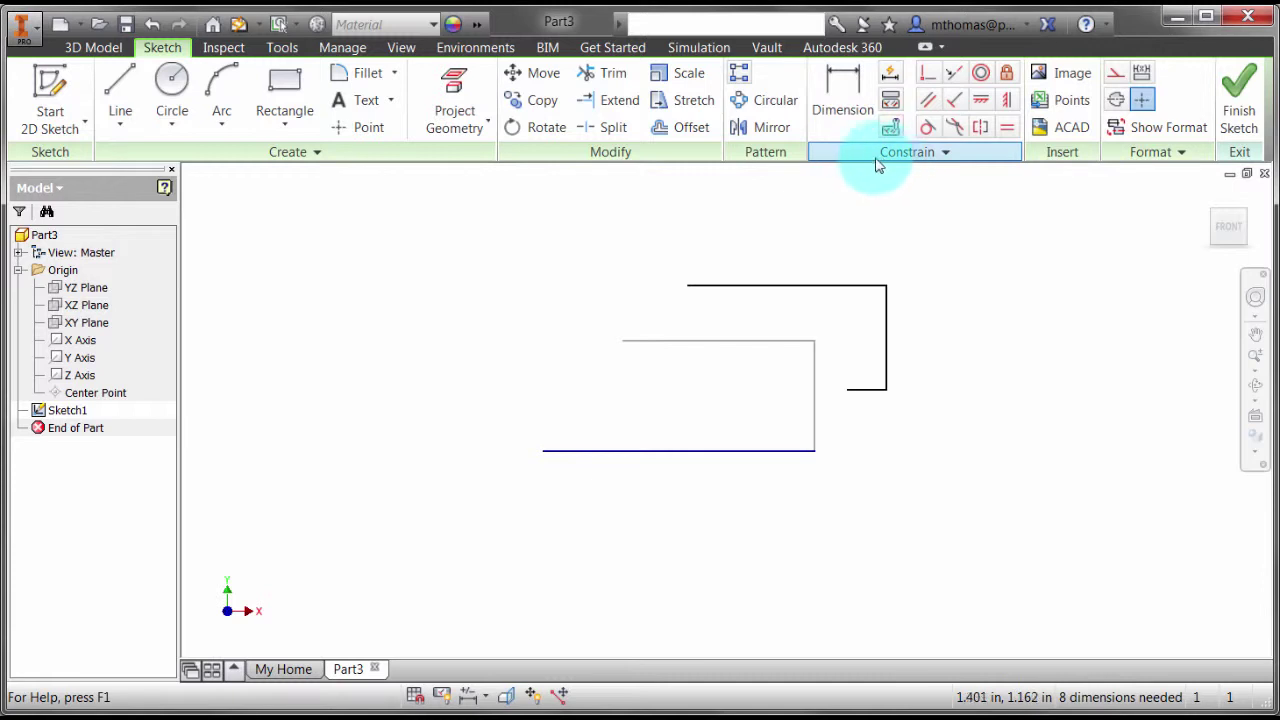
Switch the constraint inference scope back to Geometry in current command and confirm
{"action": "left_click", "coordinate": [919, 159]}
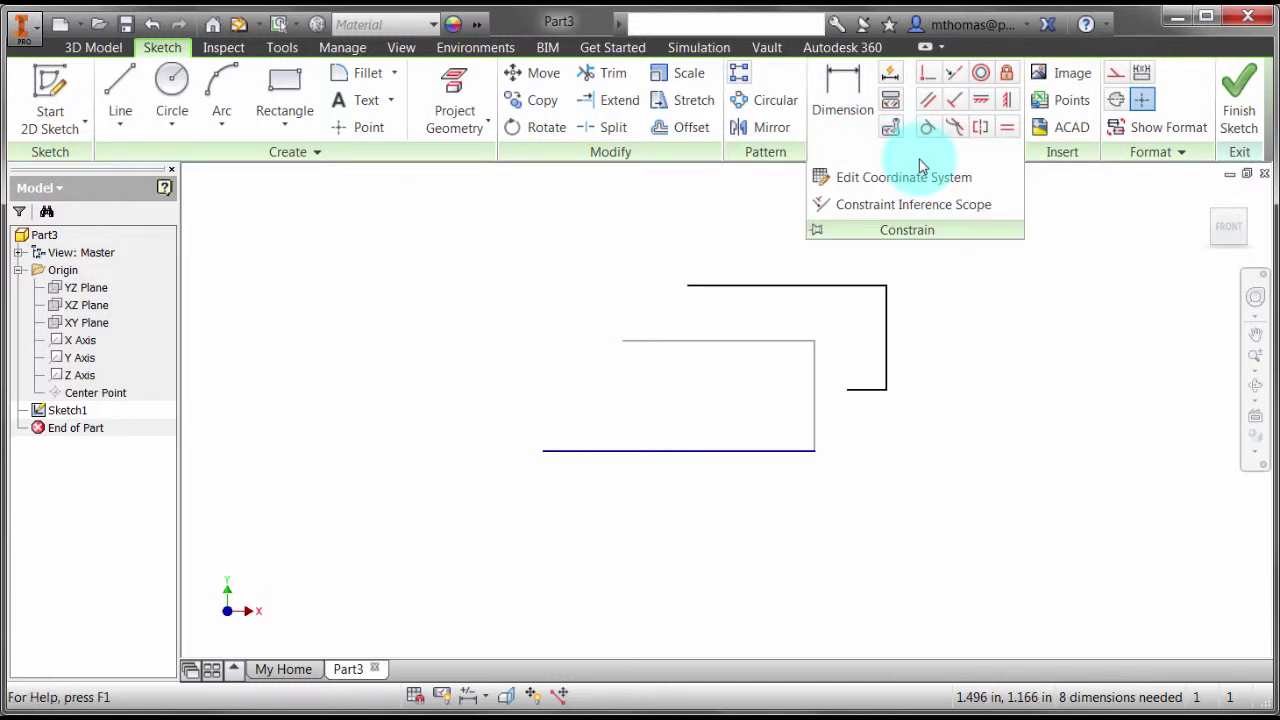
{"action": "left_click", "coordinate": [897, 204]}
{"action": "left_click", "coordinate": [300, 240]}
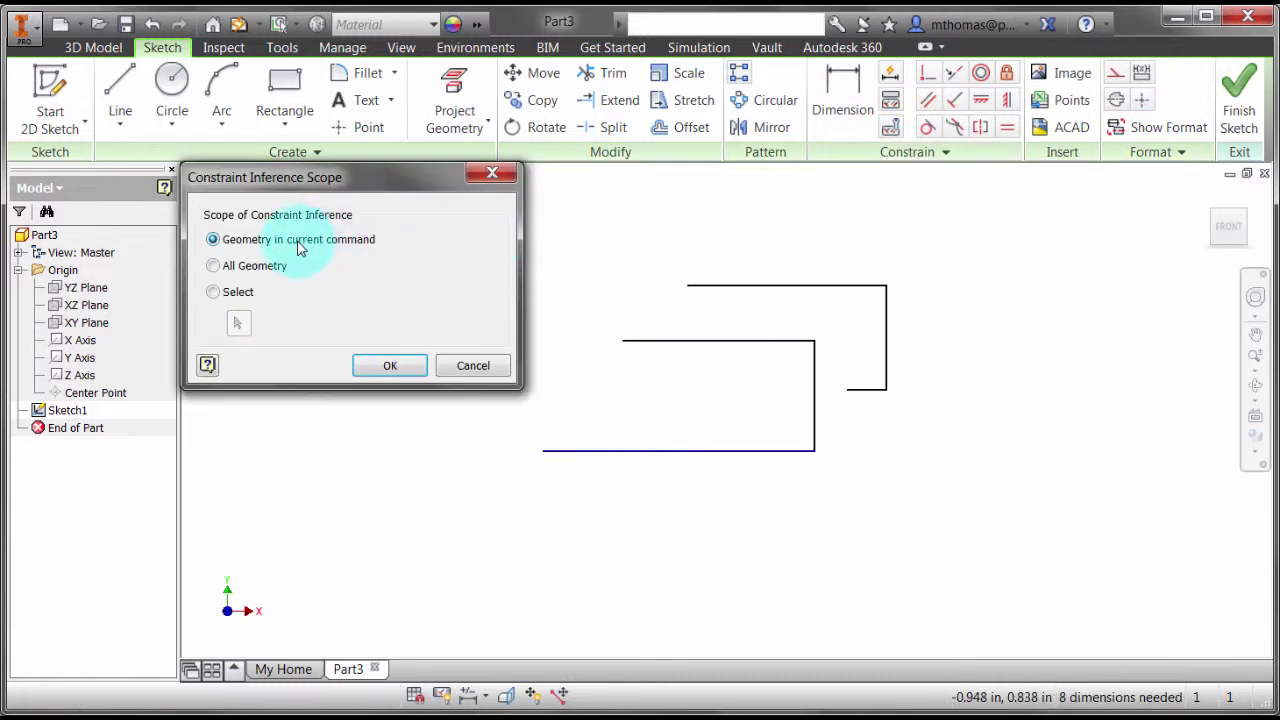
{"action": "left_click", "coordinate": [390, 363]}
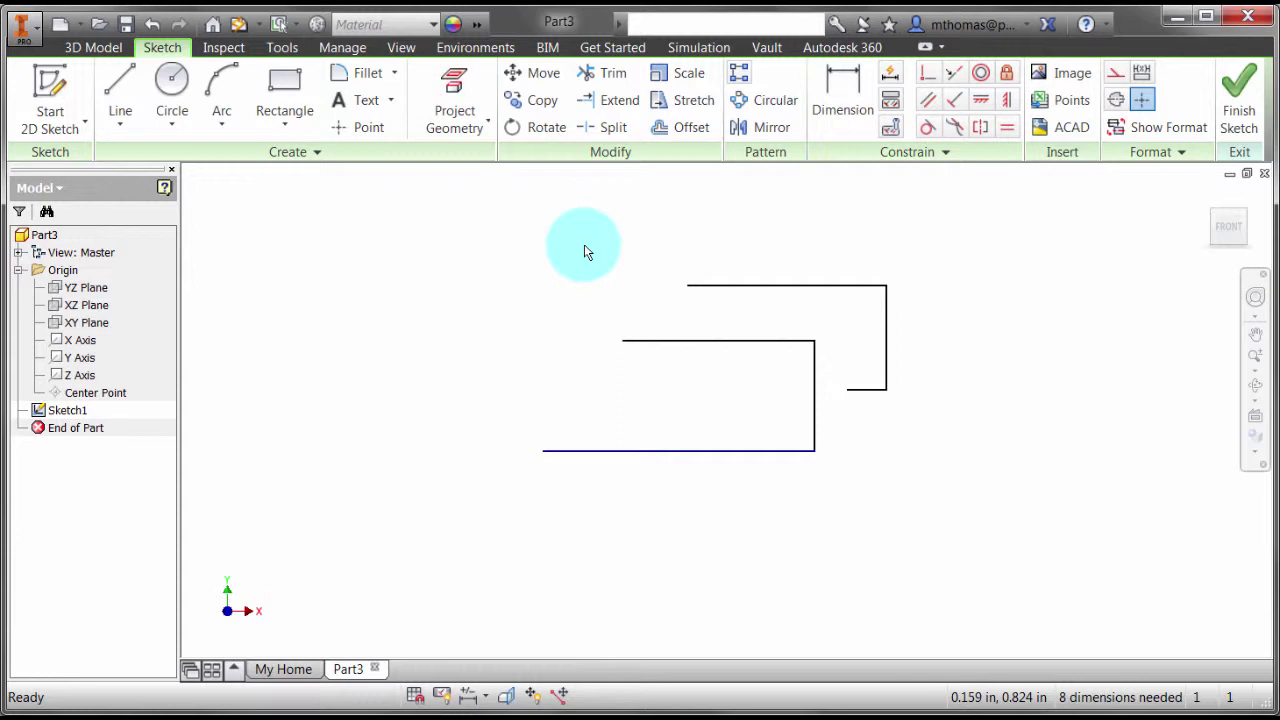
{"action": "left_click", "coordinate": [783, 284]}
{"action": "left_click", "coordinate": [768, 342]}
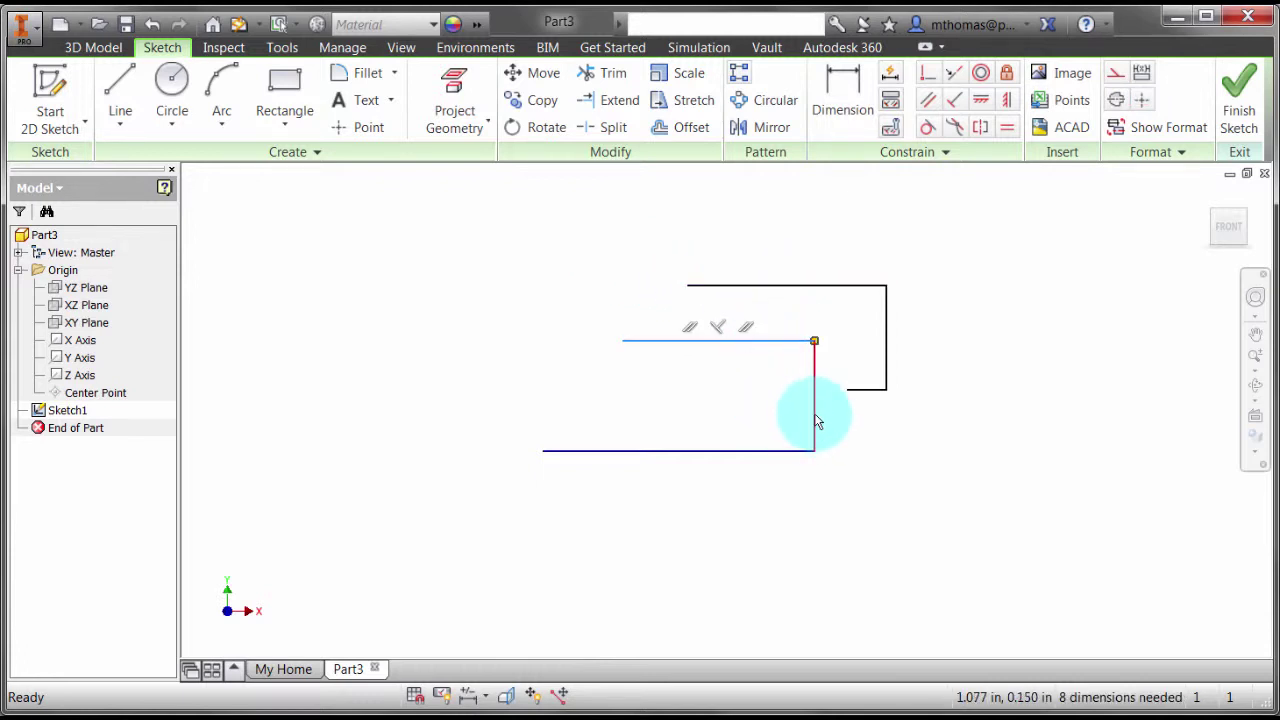
{"action": "left_click", "coordinate": [815, 422]}
{"action": "left_click", "coordinate": [688, 455]}
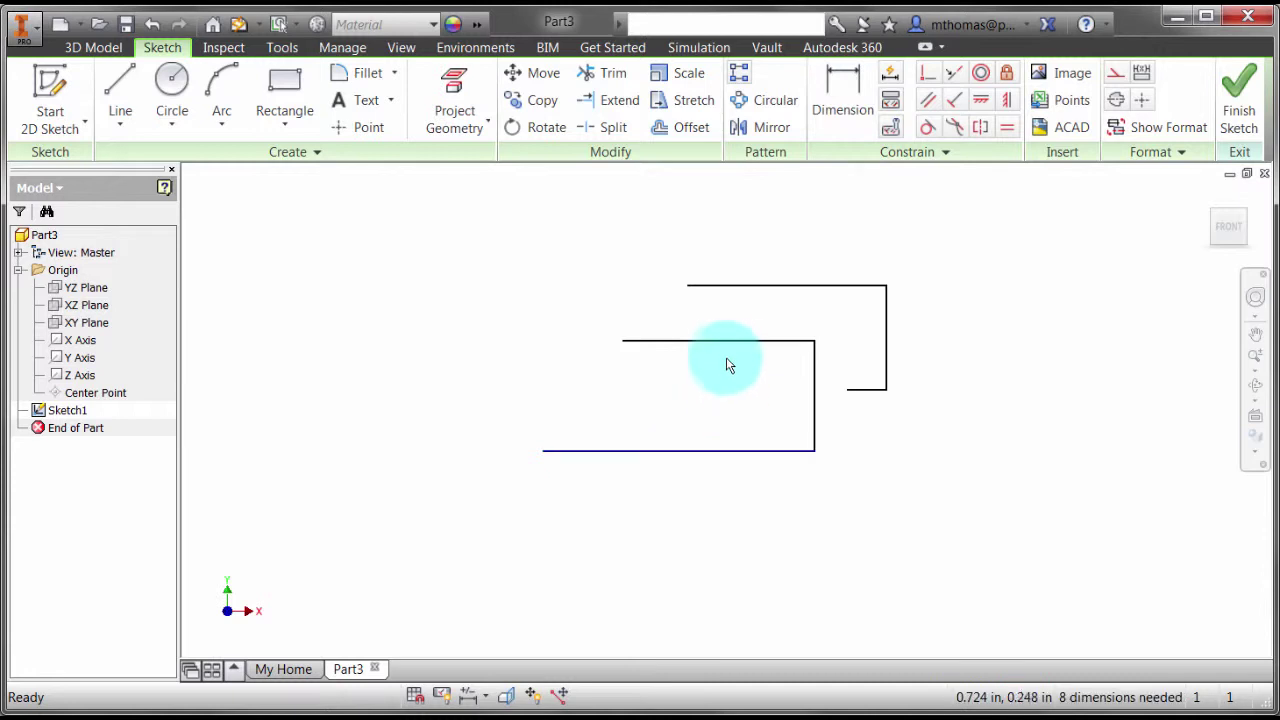
{"action": "key", "text": "ctrl+a"}
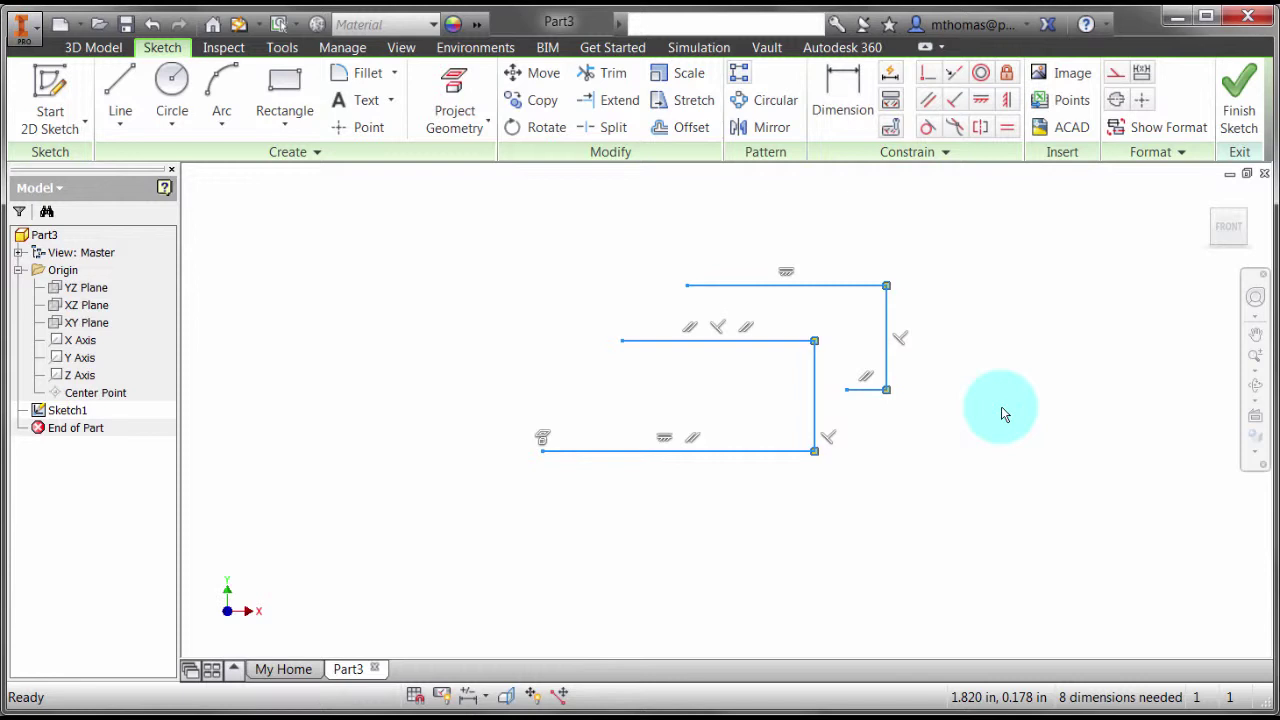
{"action": "right_click", "coordinate": [900, 340]}
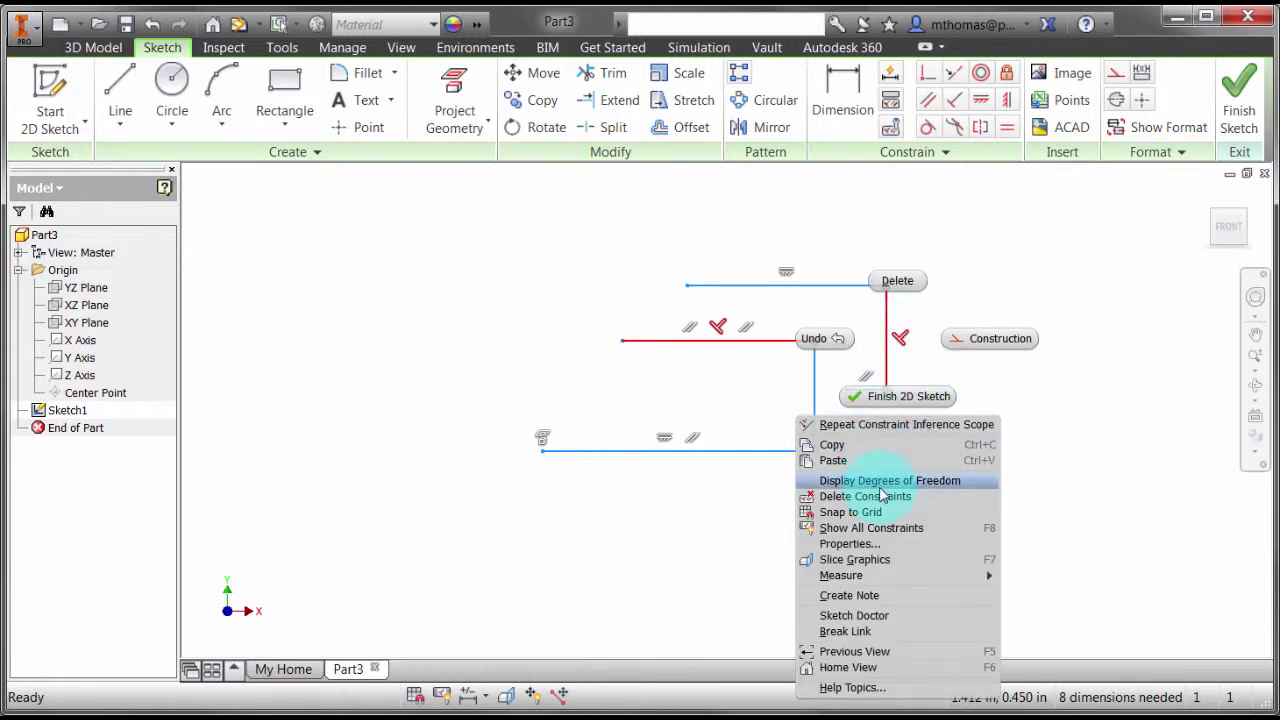
{"action": "left_click", "coordinate": [900, 282]}
{"action": "key", "text": "ctrl+z"}
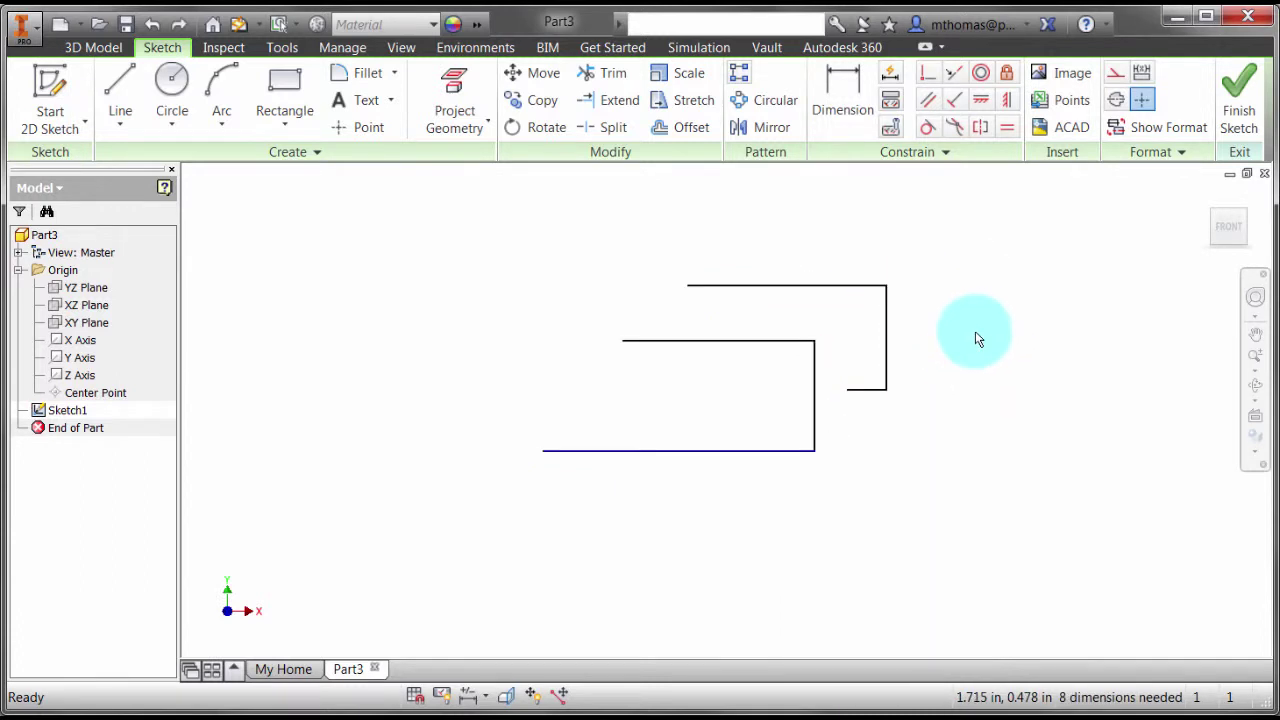
{"action": "left_click_drag", "start_coordinate": [470, 248], "coordinate": [1022, 494]}
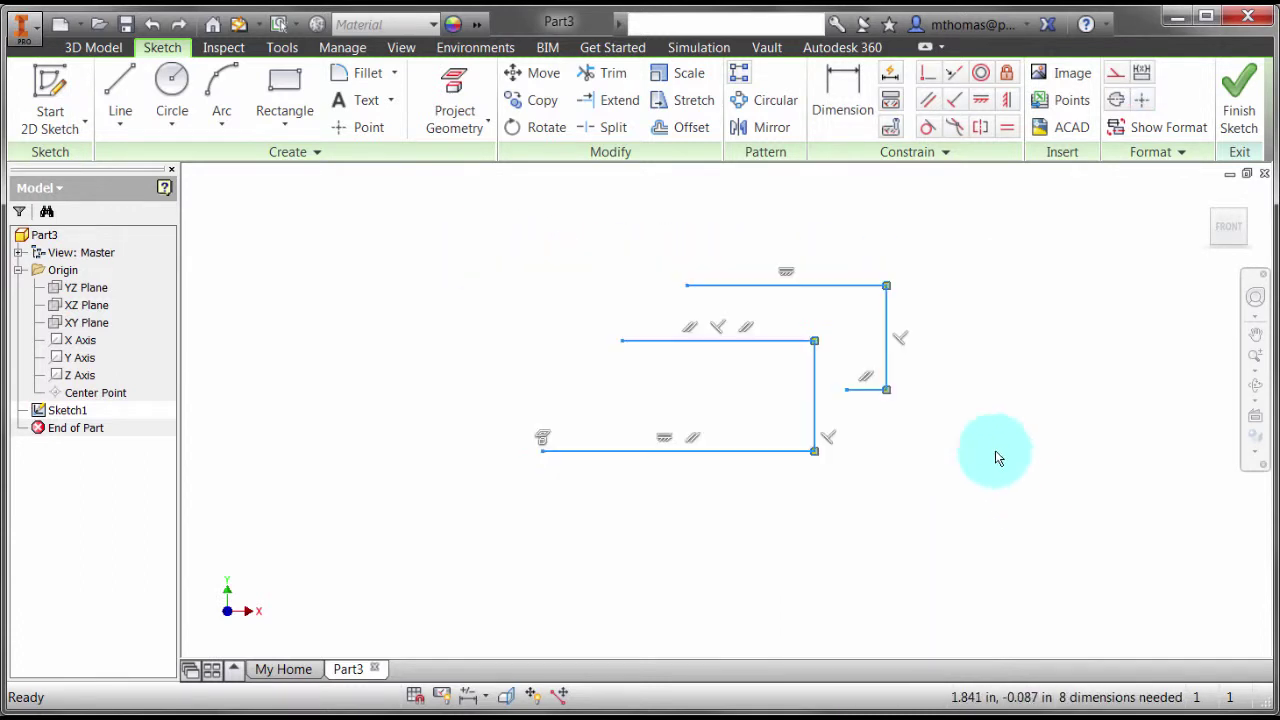
{"action": "right_click", "coordinate": [898, 341]}
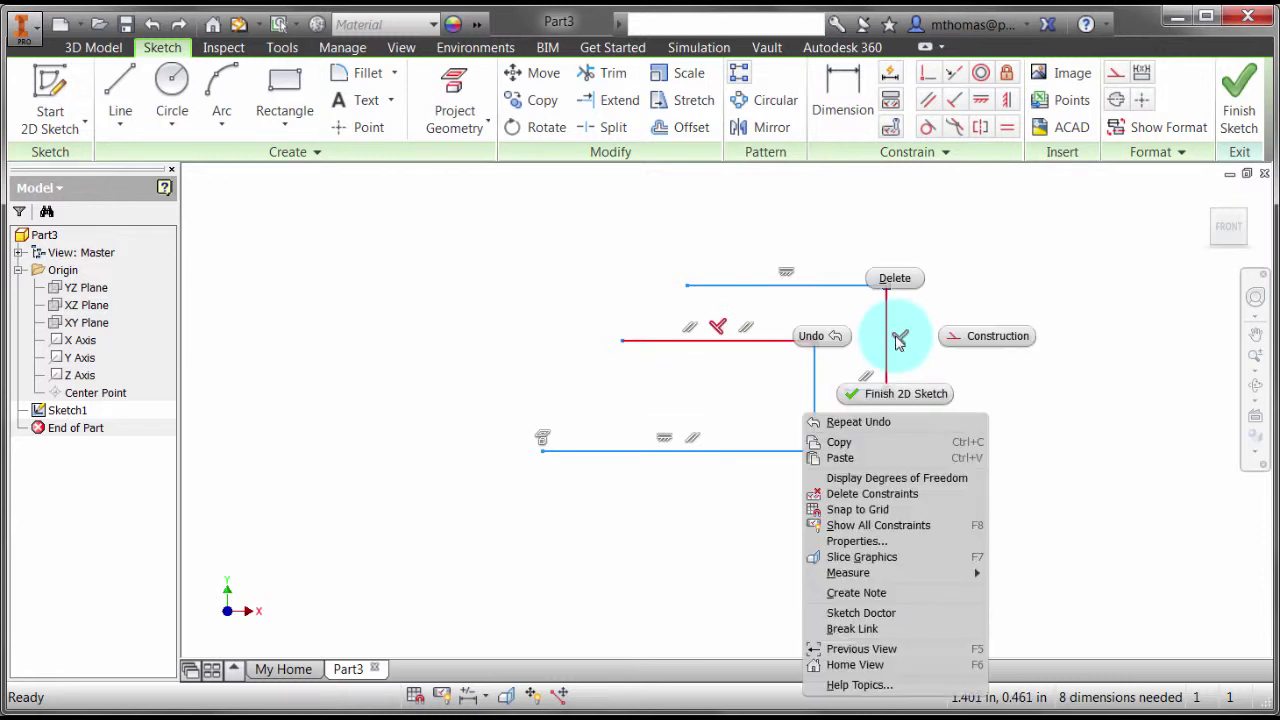
{"action": "left_click", "coordinate": [908, 494]}
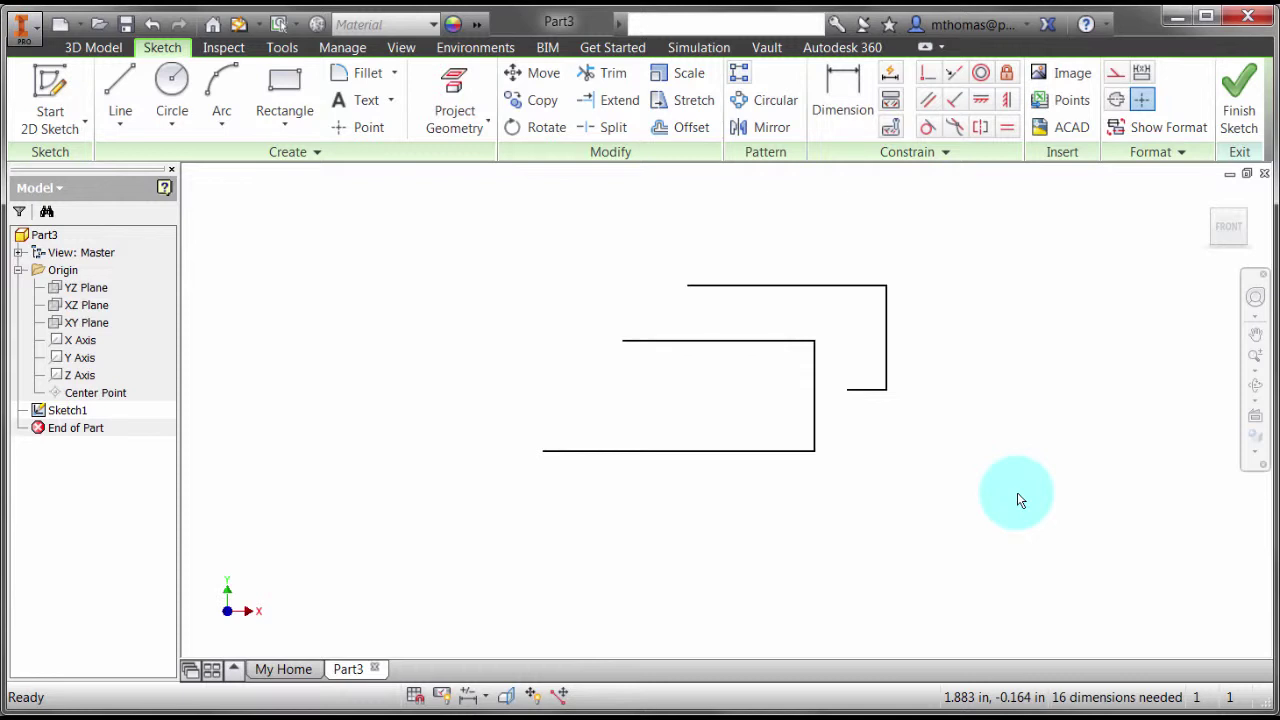
{"action": "key", "text": "ctrl+z"}
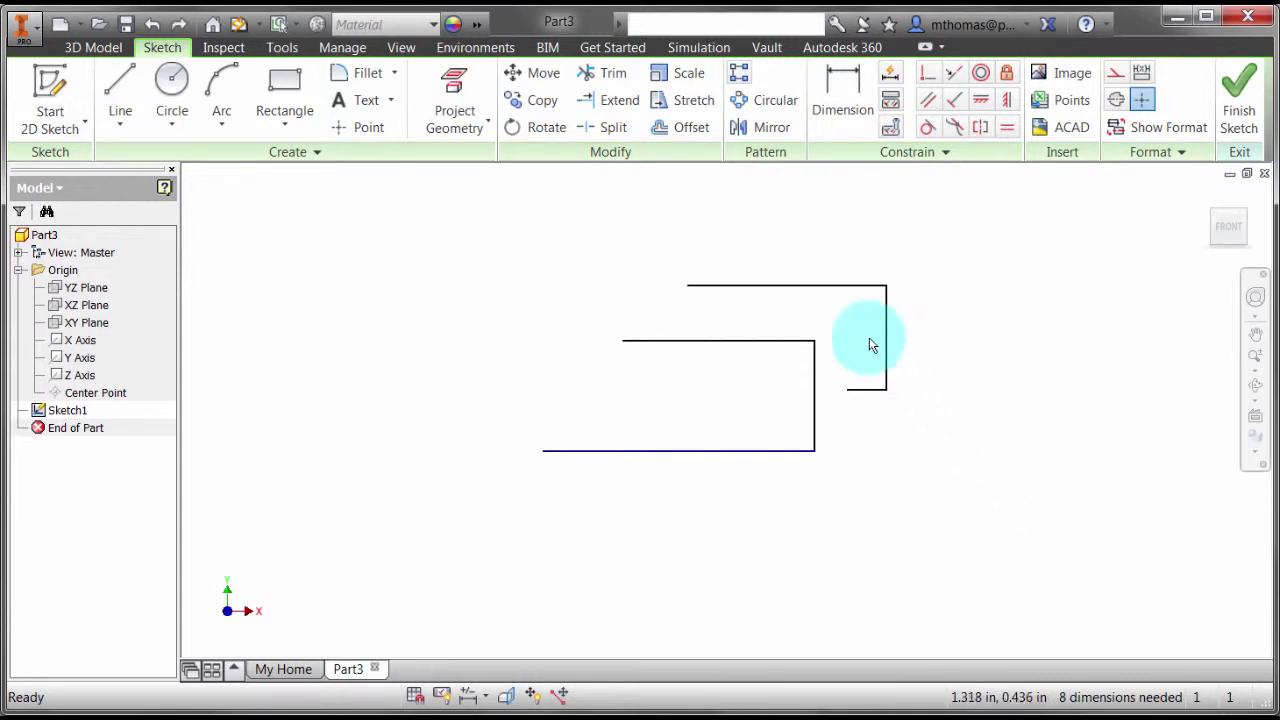
{"action": "right_click", "coordinate": [901, 337]}
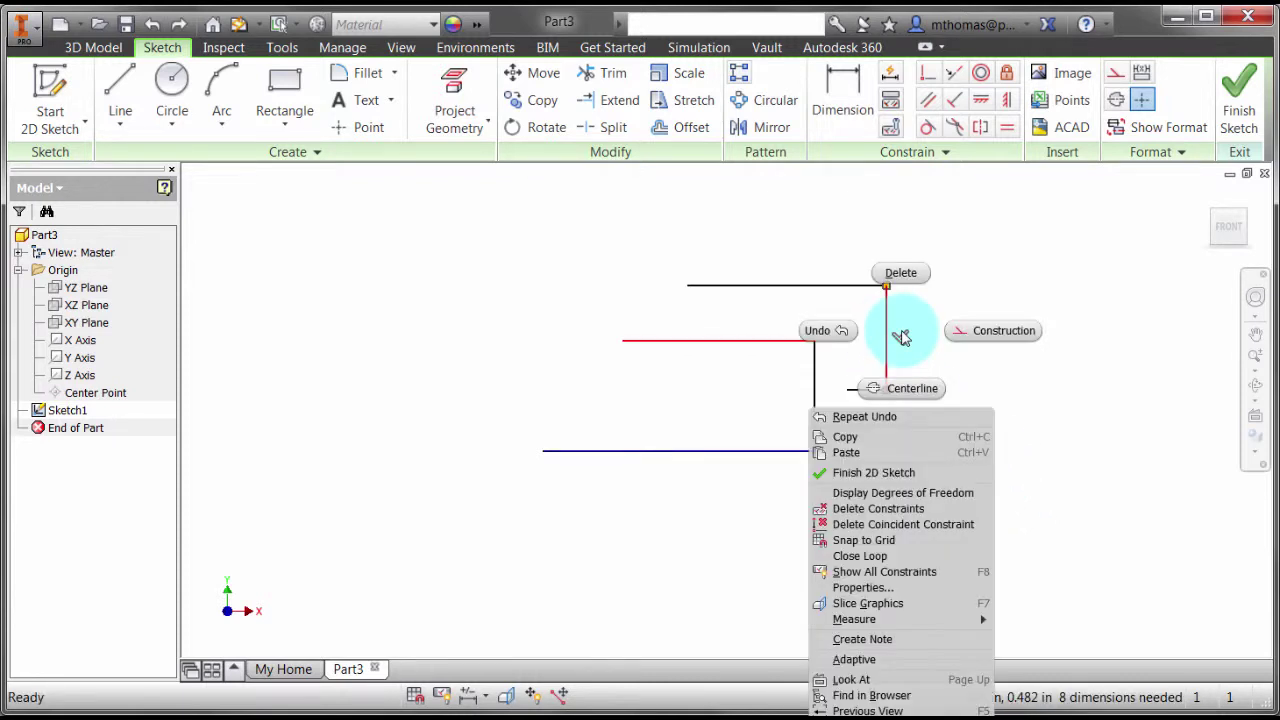
{"action": "left_click", "coordinate": [1104, 410]}
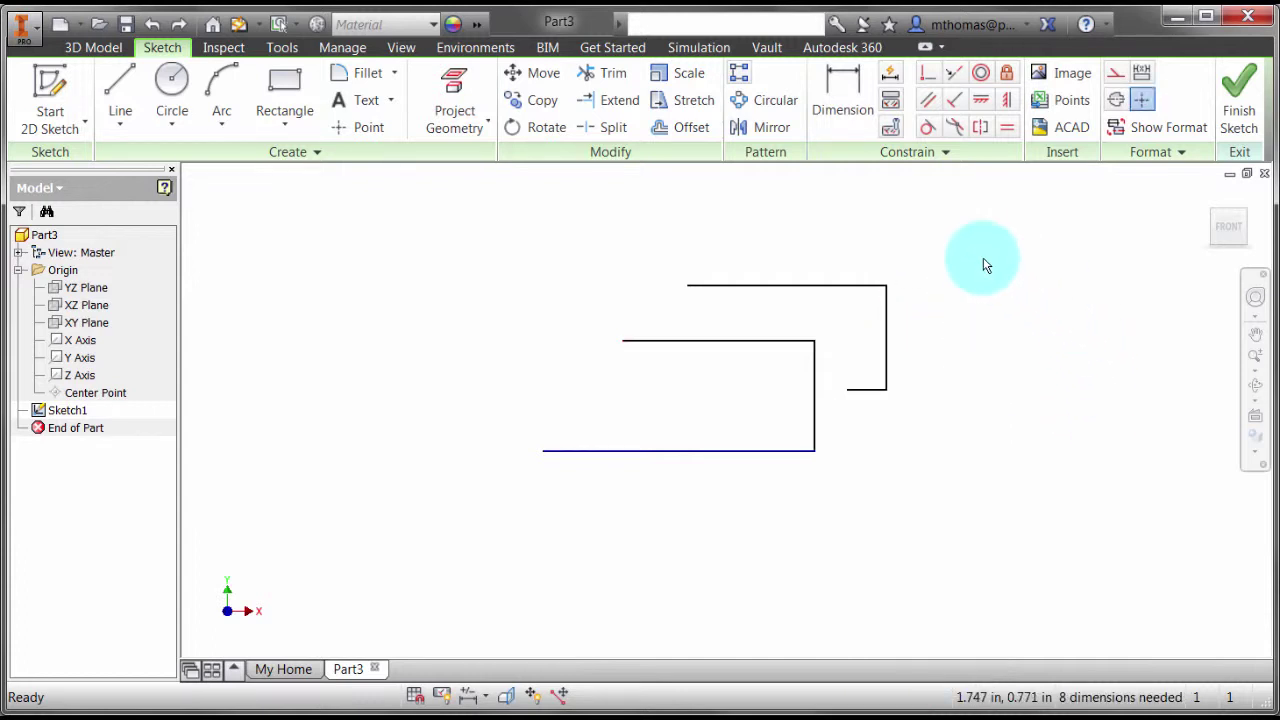